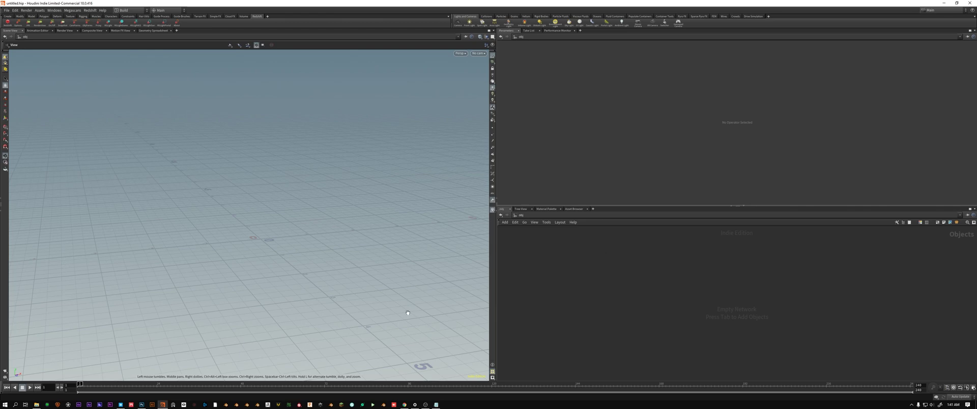
Look over the downloaded 3D plants in Quixel Bridge and review the Megascans plugin's import options in Houdini
click(121, 398)
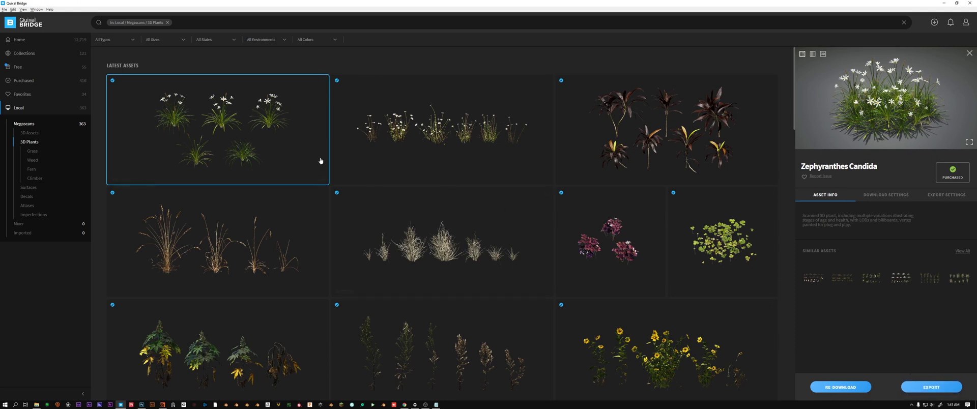
click(162, 404)
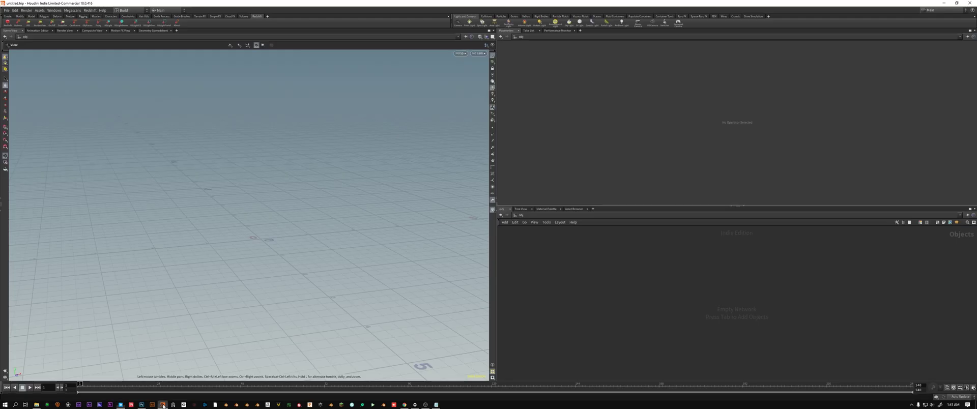
click(73, 11)
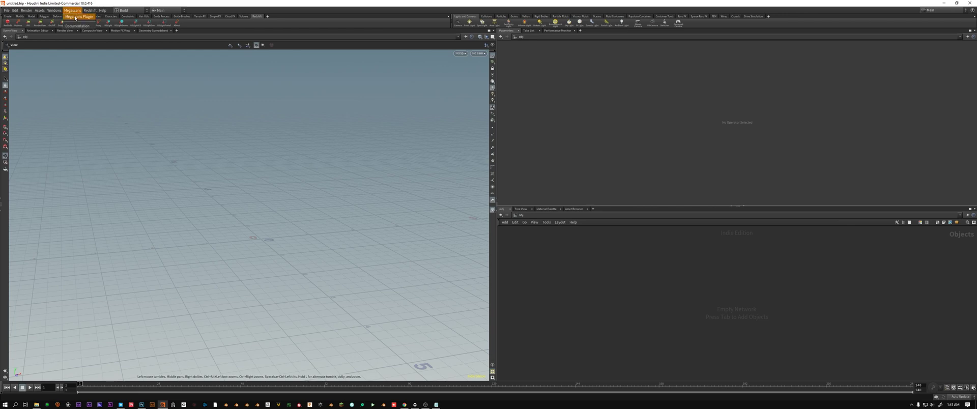
click(81, 16)
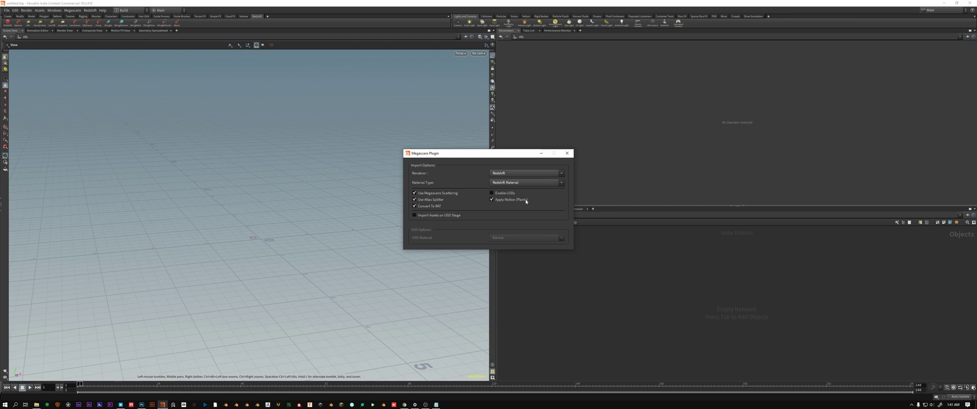
click(567, 154)
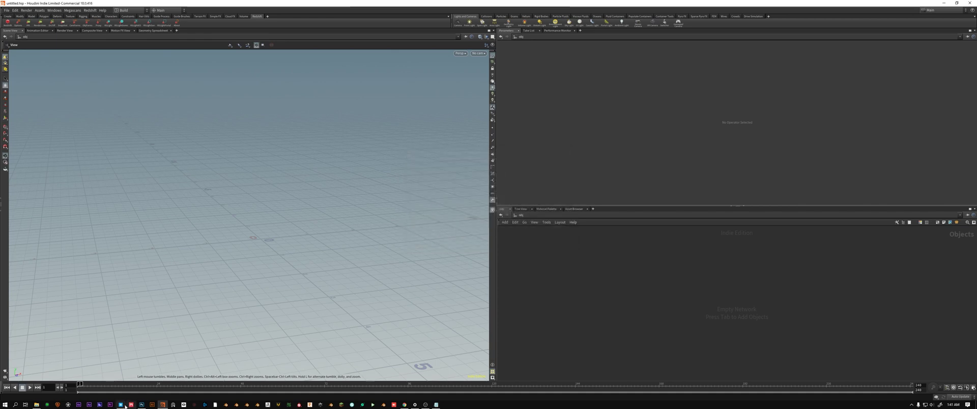
Export the Zephyranthes Candida plant from Quixel Bridge to Houdini and return to Houdini's network editor
click(122, 404)
click(299, 126)
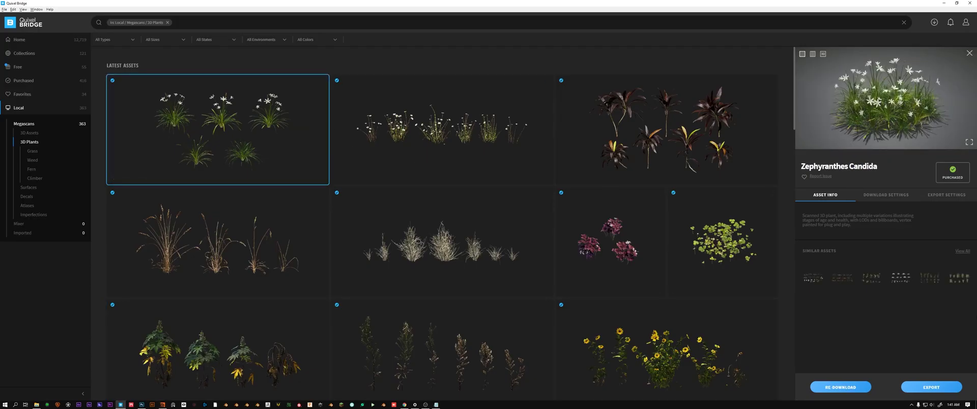
click(932, 388)
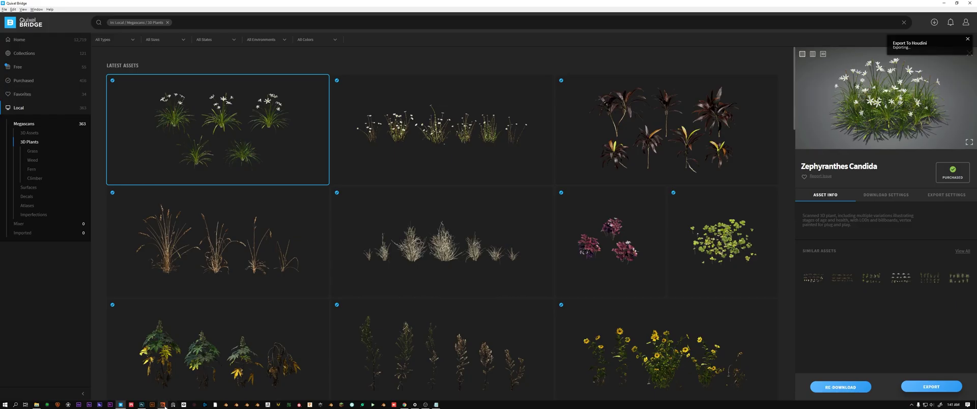
click(162, 404)
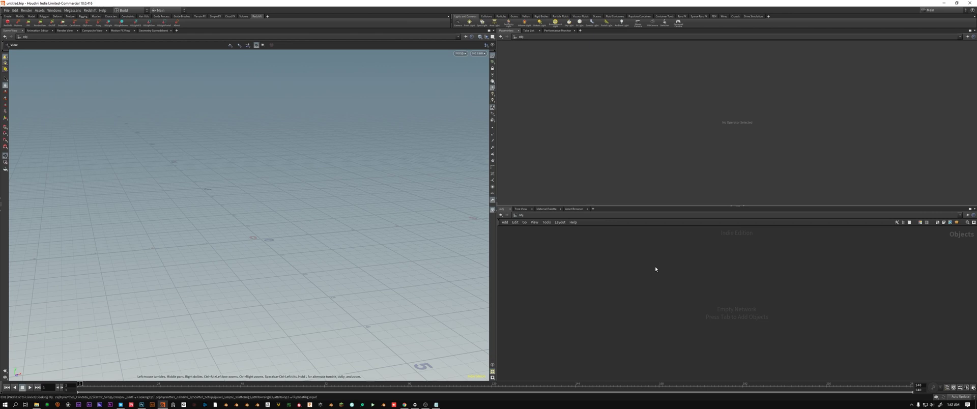
middle_drag(706, 268, 659, 266)
right_drag(660, 267, 650, 273)
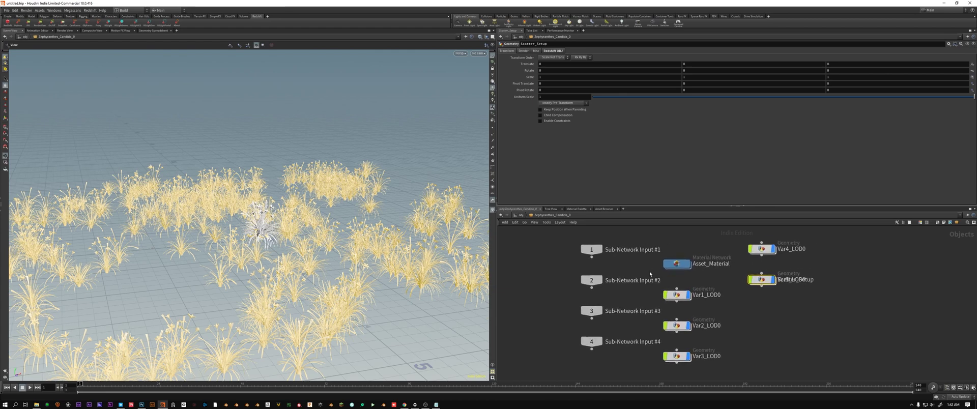
Inspect the plant variation nodes and move the overlapping Scatter_Setup node below Var5_LOD0
drag(655, 283, 709, 370)
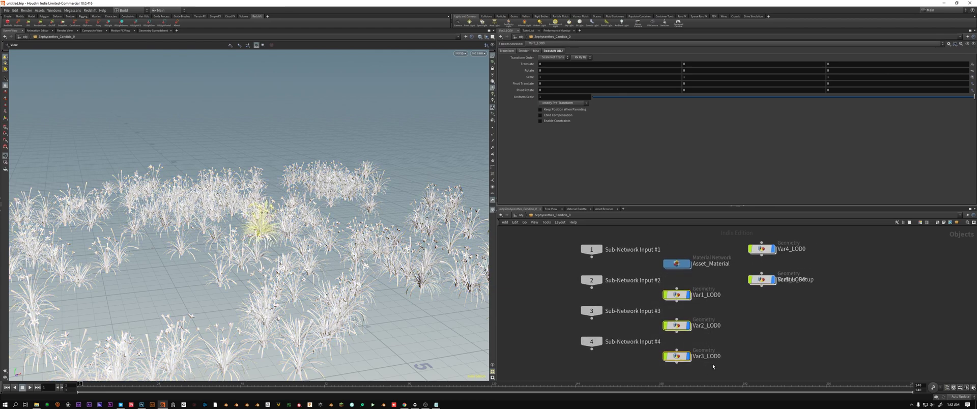
click(763, 249)
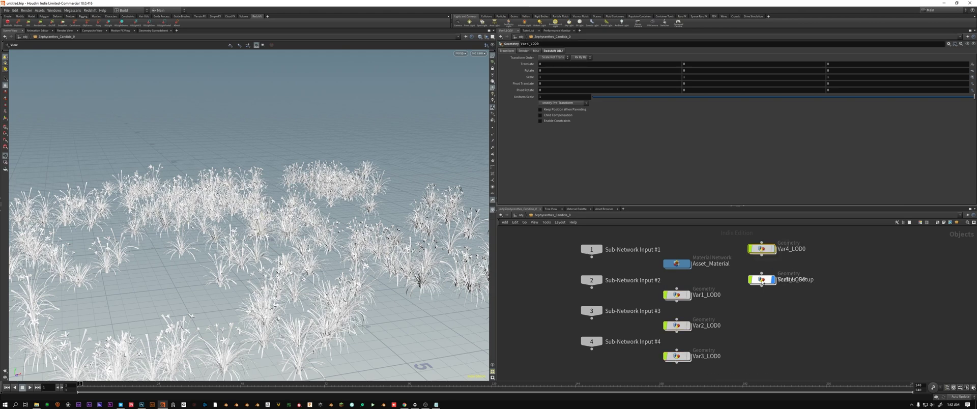
mouse_move(762, 282)
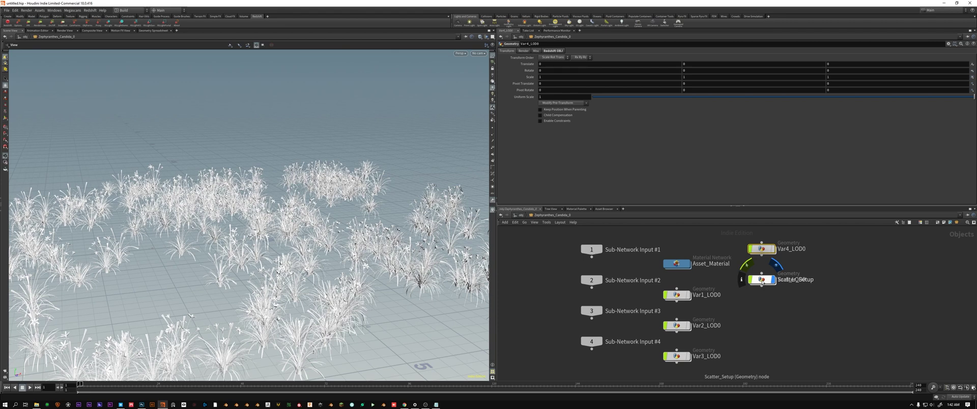
drag(762, 282, 766, 317)
click(762, 279)
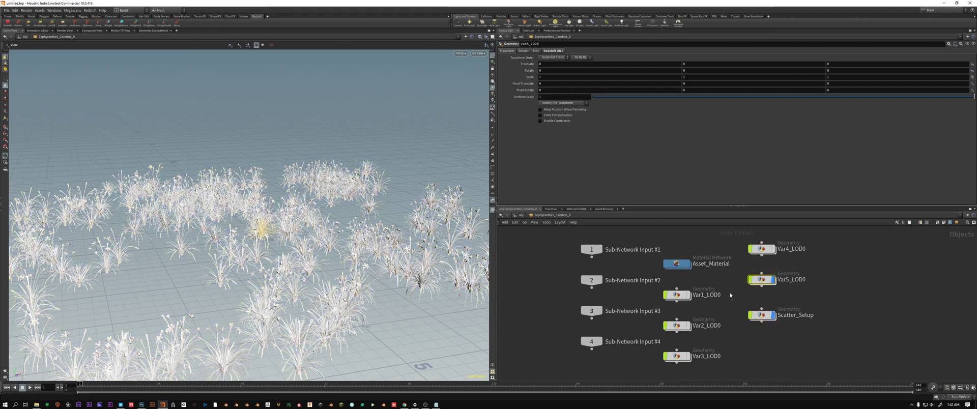
Inside Scatter_Setup, delete all compile and loop block nodes, keeping only the source objects, the grid and the simple scattering node
double_click(761, 315)
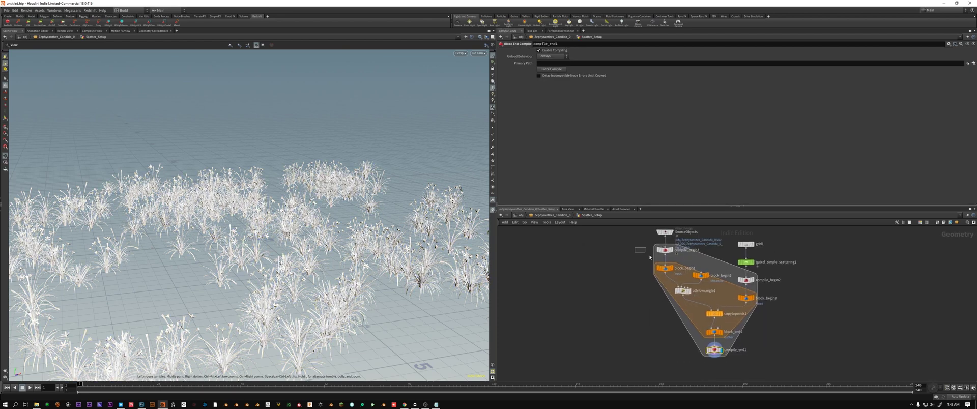
drag(649, 258, 722, 362)
key(Delete)
drag(722, 276, 775, 328)
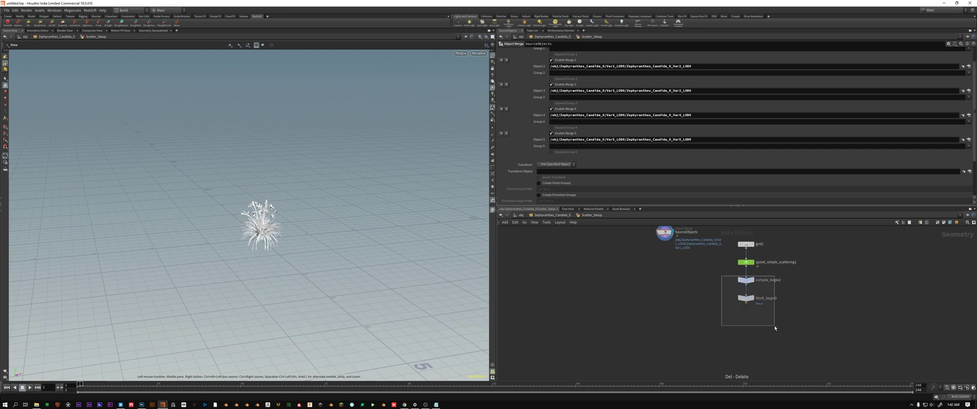
key(Delete)
middle_drag(697, 316, 686, 354)
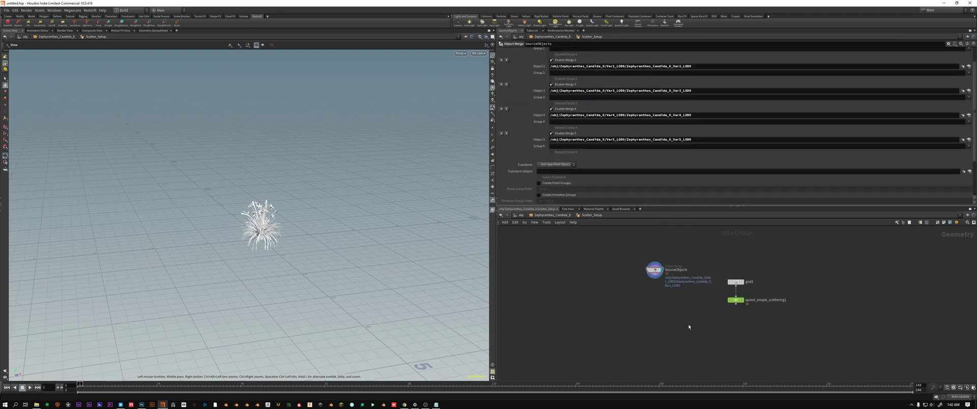
Move the SourceObjects node aside and append an Attribute Randomize node to it, framing the recoloured plant in the viewport
mouse_move(659, 272)
drag(658, 272, 637, 278)
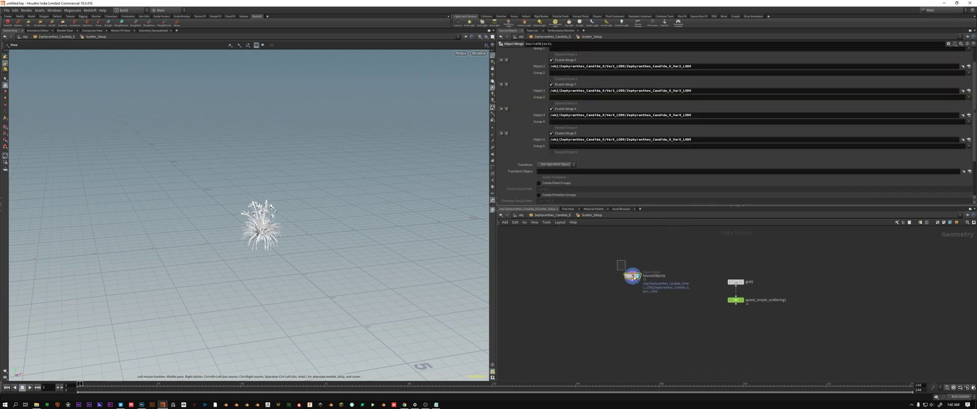
mouse_move(630, 288)
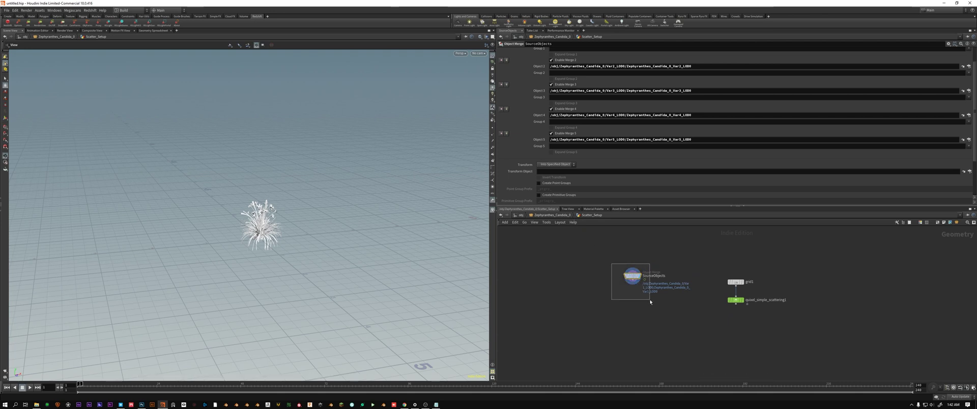
key(Tab)
text(attrib)
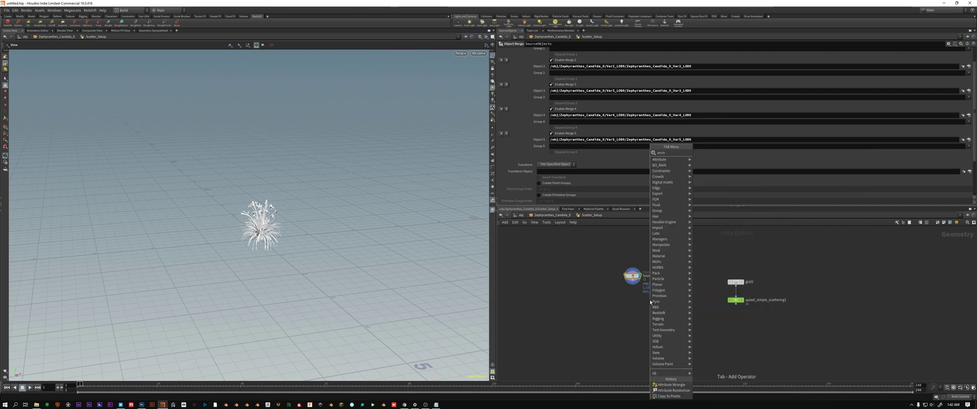
text(ute rand)
key(Return)
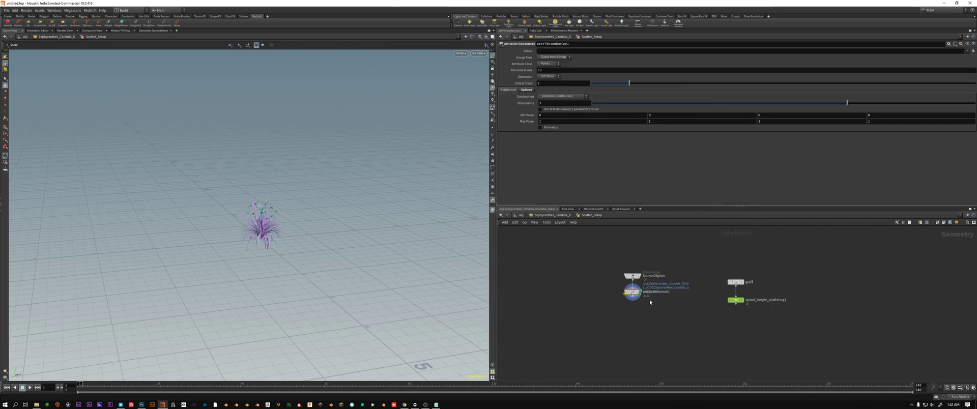
key(f)
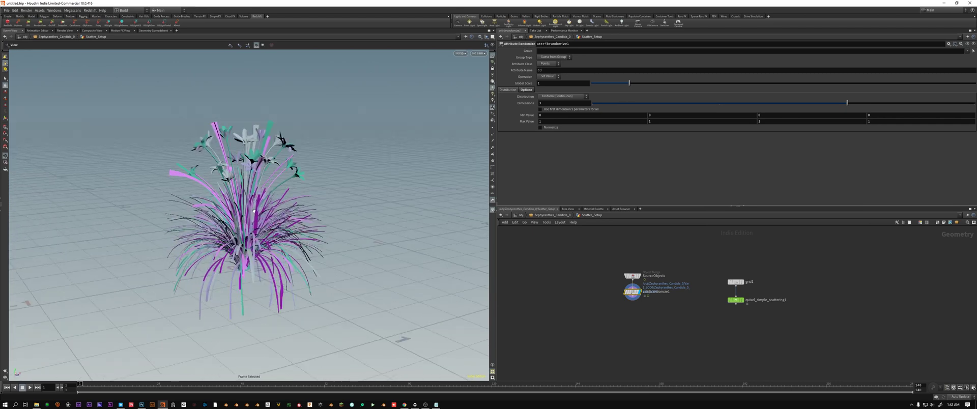
alt+drag(233, 209, 290, 214)
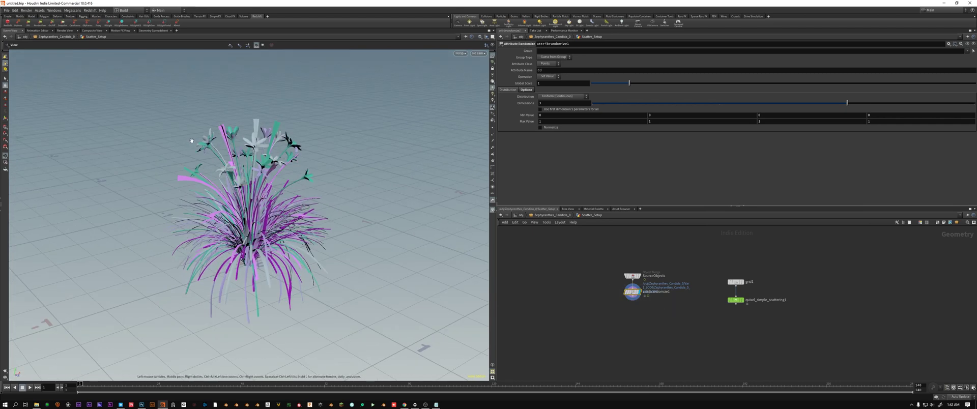
scroll(277, 230, down, 4)
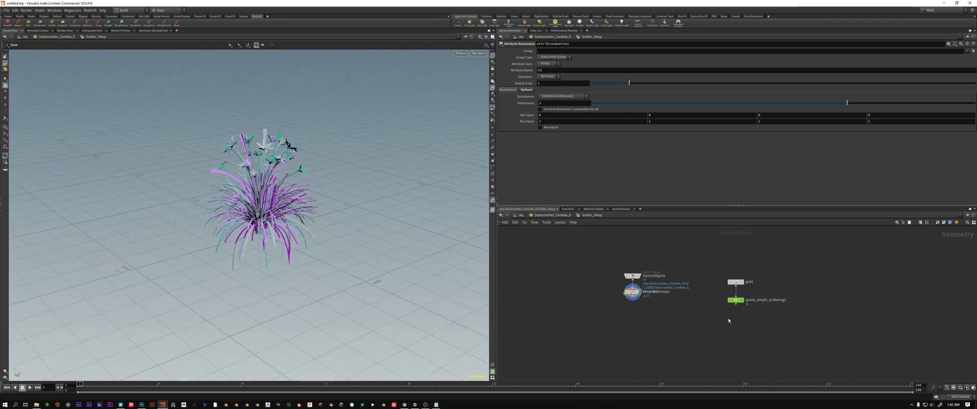
Add a Copy to Points node below and between the randomize and scattering branches
middle_drag(712, 317, 697, 318)
click(720, 300)
key(Tab)
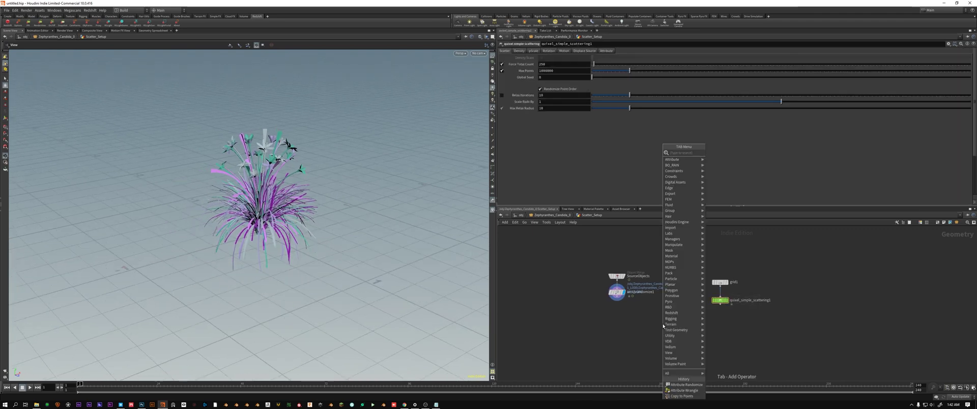
text(copy)
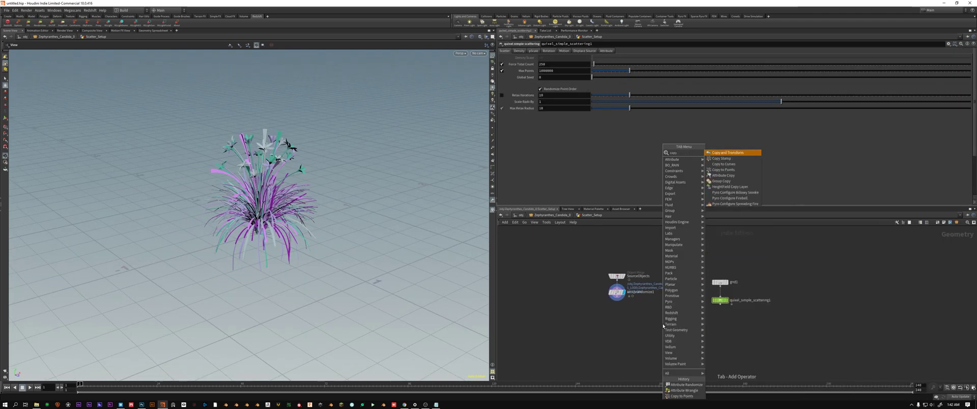
key(Down)
key(Down)
key(Down)
key(Return)
click(663, 326)
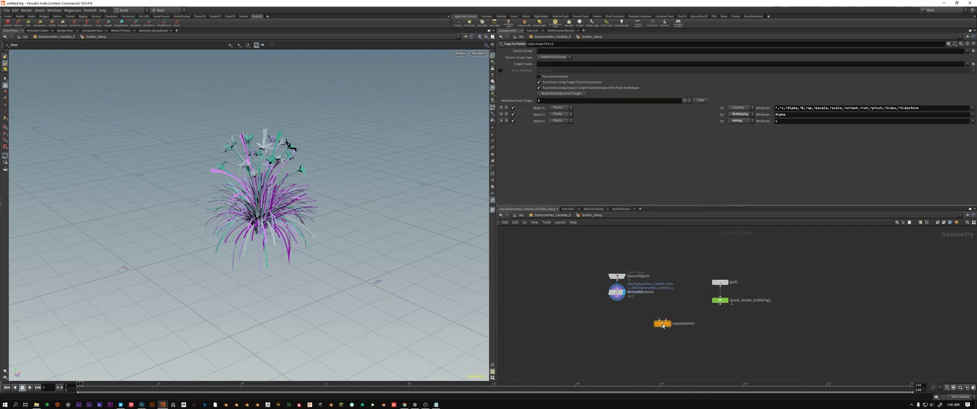
drag(663, 326, 663, 347)
Wire the scattering node into the target points input and the Attribute Randomize node into the source input of Copy to Points
click(720, 304)
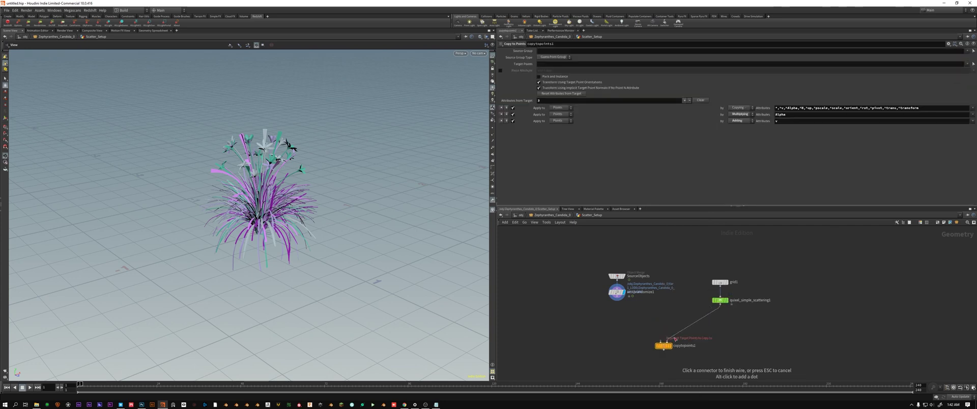
click(675, 339)
click(618, 300)
click(676, 335)
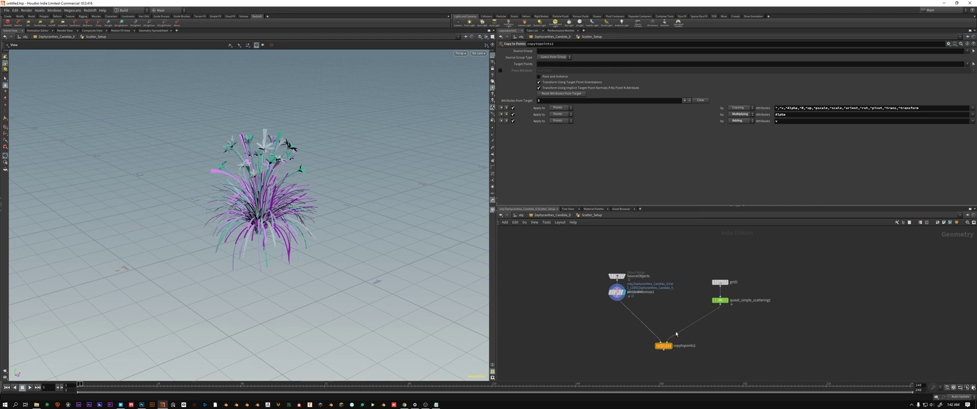
Insert an Attribute Wrangle node between the simple scattering node and Copy to Points
key(Tab)
text(att)
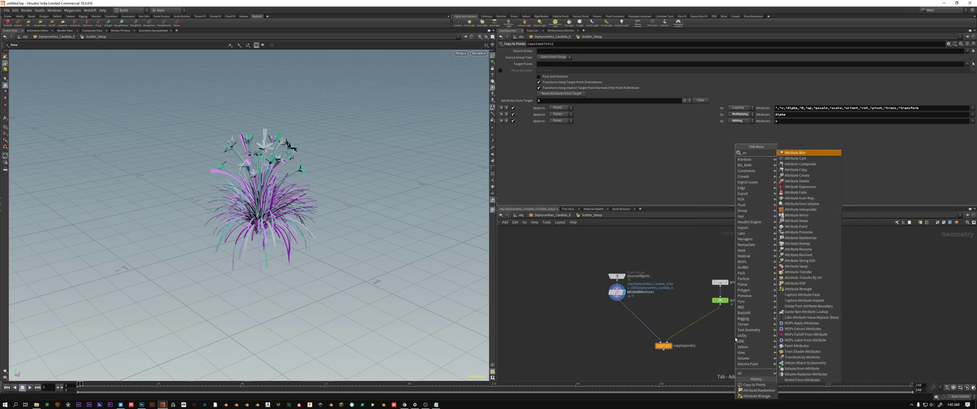
text(ribute wrangle)
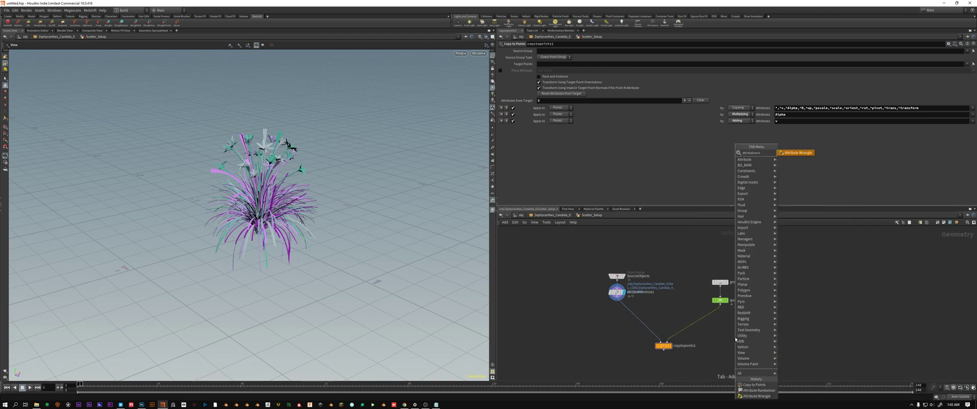
key(Return)
click(735, 338)
drag(735, 338, 713, 321)
Move the Copy to Points node lower and enable its Piece Attribute, selecting the attribute name text
drag(663, 346, 665, 358)
click(664, 358)
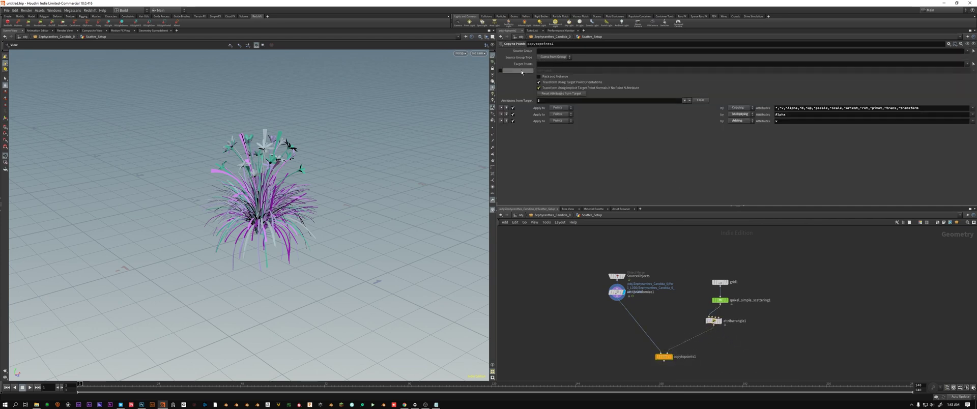
click(500, 70)
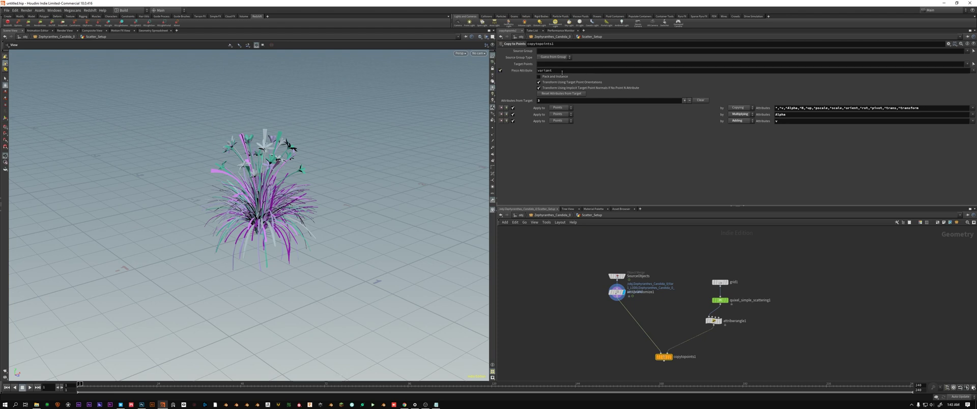
double_click(561, 71)
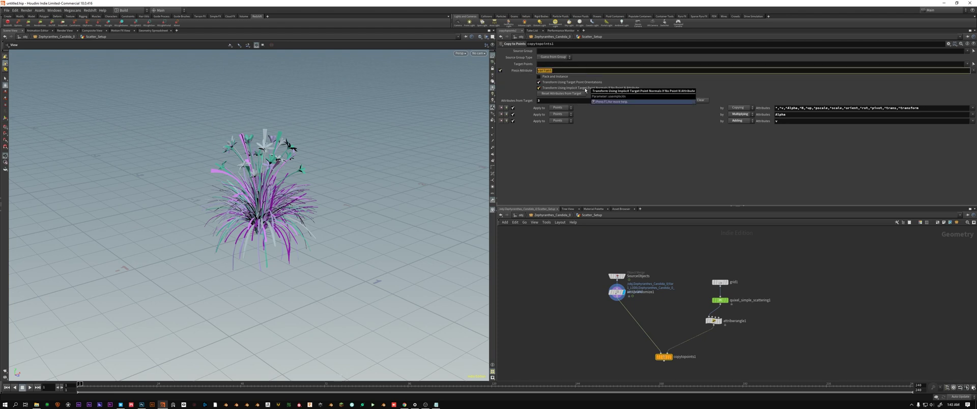
Display the grid, then the simple scattering node, and inspect the scattered points in the viewport
middle_drag(685, 295, 654, 281)
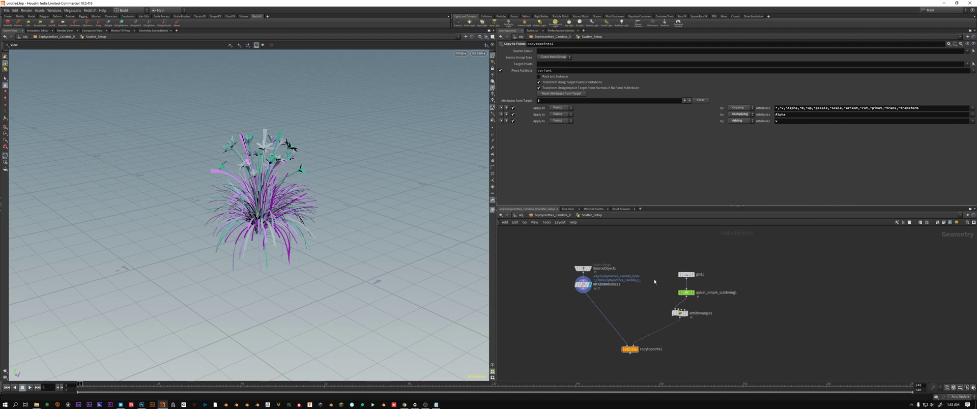
click(686, 274)
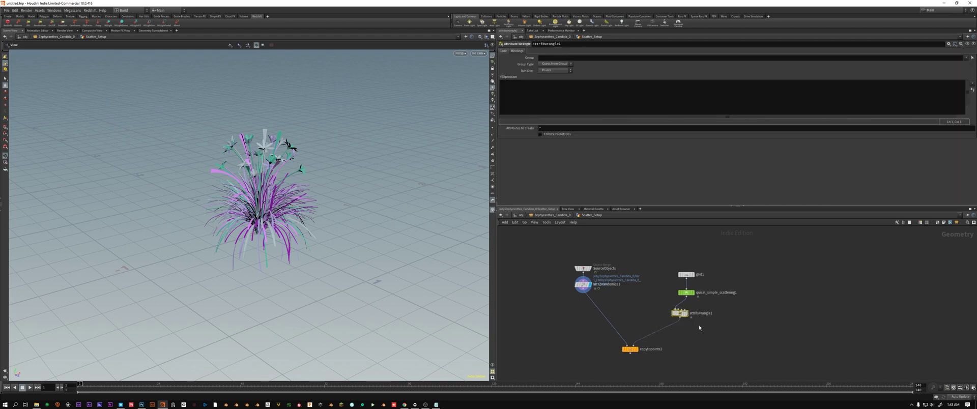
click(692, 274)
drag(399, 218, 375, 237)
click(686, 293)
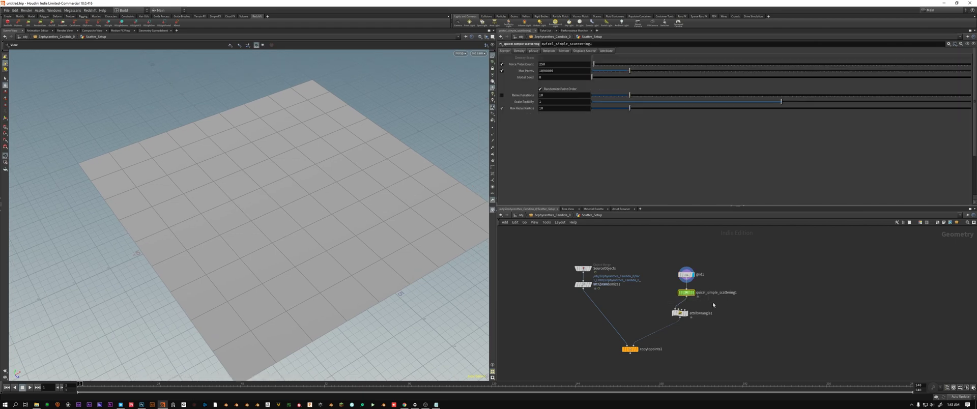
click(692, 293)
key(f)
drag(265, 199, 244, 174)
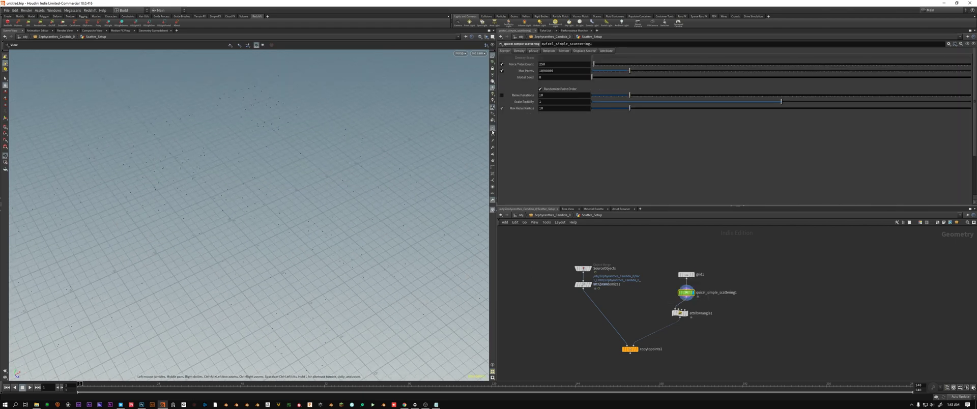
drag(247, 201, 270, 201)
Review the plant variant paths merged in the SourceObjects node
click(575, 269)
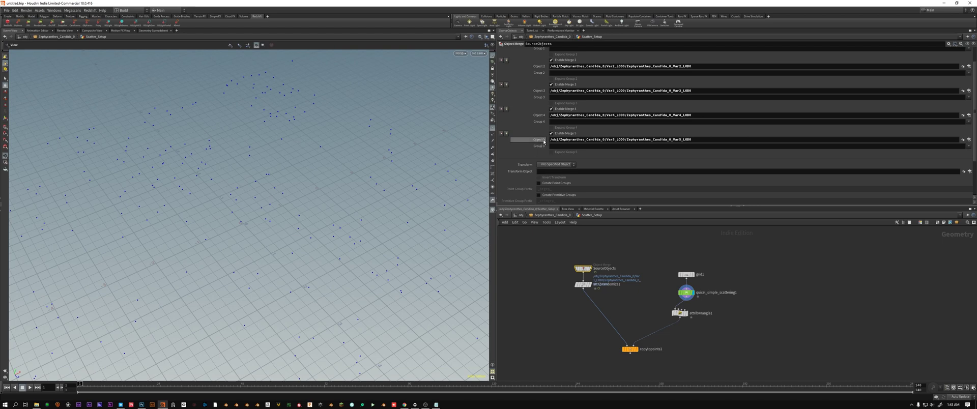
scroll(534, 139, up, 1)
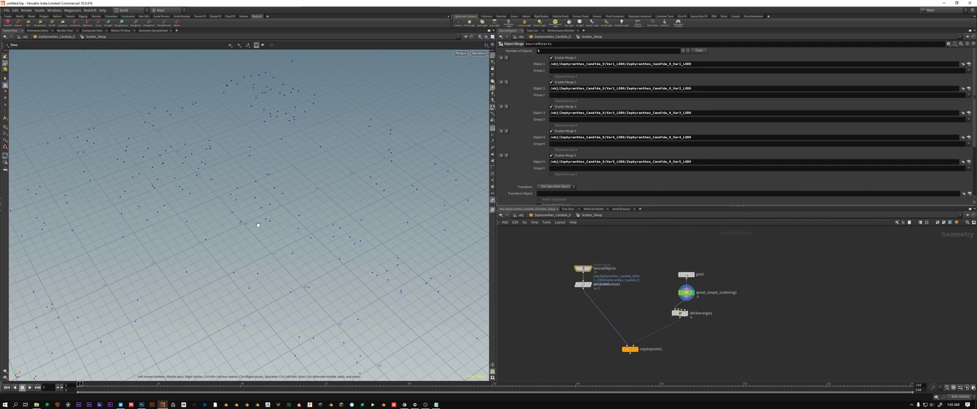
drag(306, 200, 310, 218)
Align the Attribute Wrangle under the scattering node and wire SourceObjects into its second input
click(673, 312)
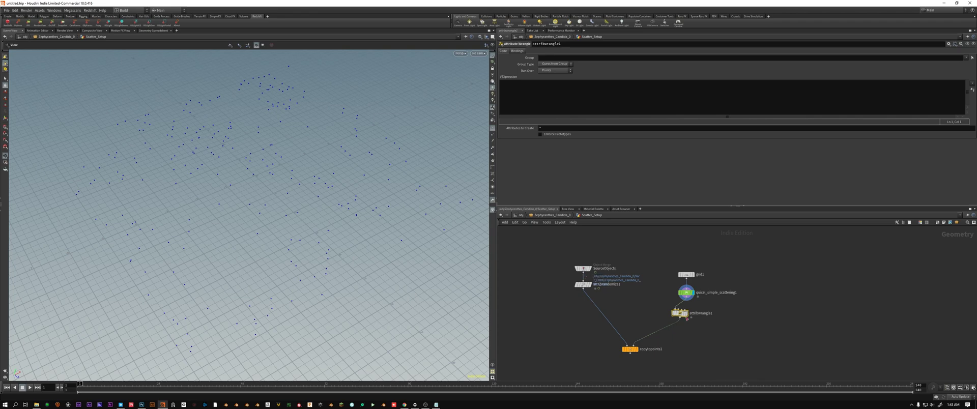
drag(684, 315, 695, 314)
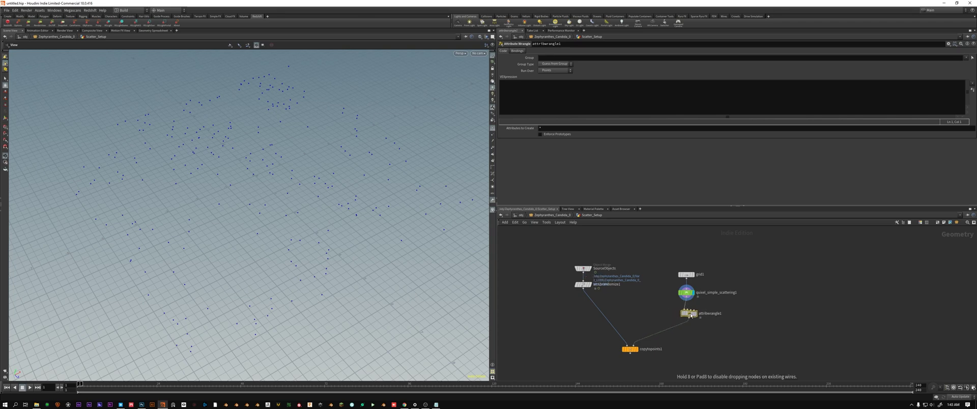
click(583, 288)
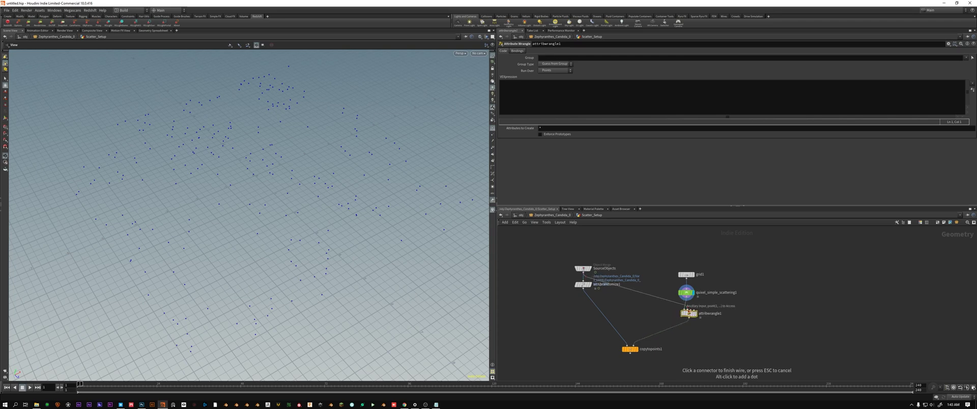
click(689, 310)
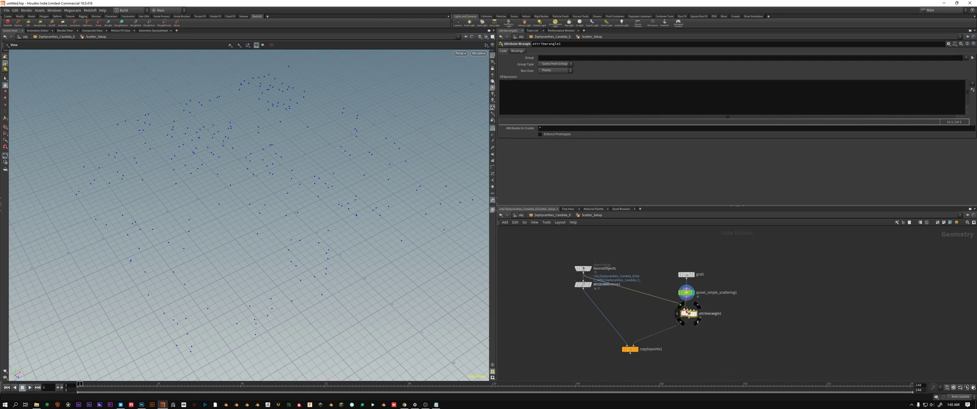
click(553, 88)
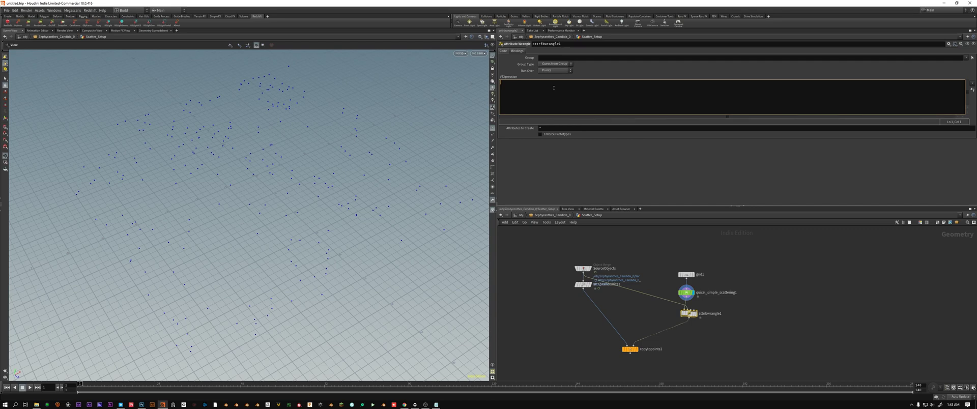
key(ctrl+v)
click(611, 89)
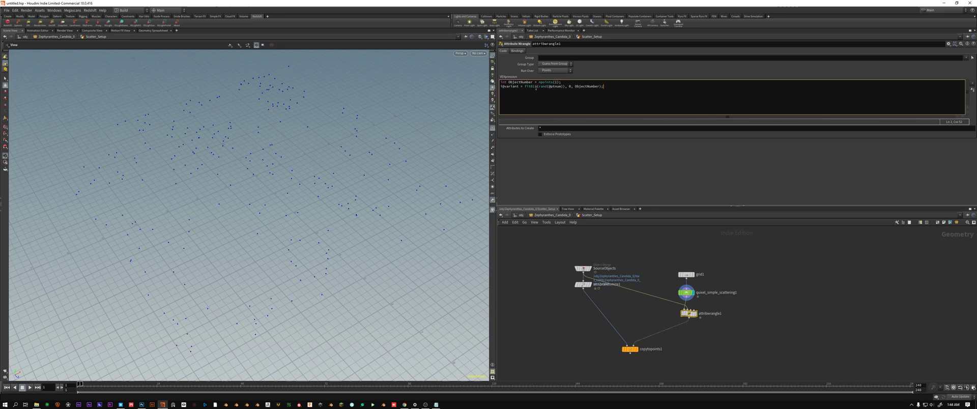
double_click(507, 82)
click(506, 83)
drag(508, 83, 559, 83)
Move the SourceObjects node up away from Attribute Randomize and review its merged objects
mouse_move(619, 255)
mouse_down()
mouse_move(556, 276)
mouse_move(583, 262)
mouse_up()
drag(614, 251, 569, 270)
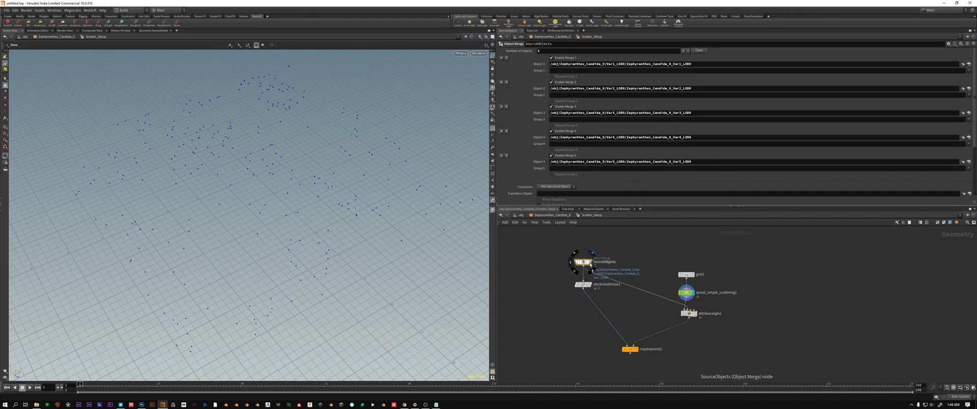
scroll(580, 187, down, 1)
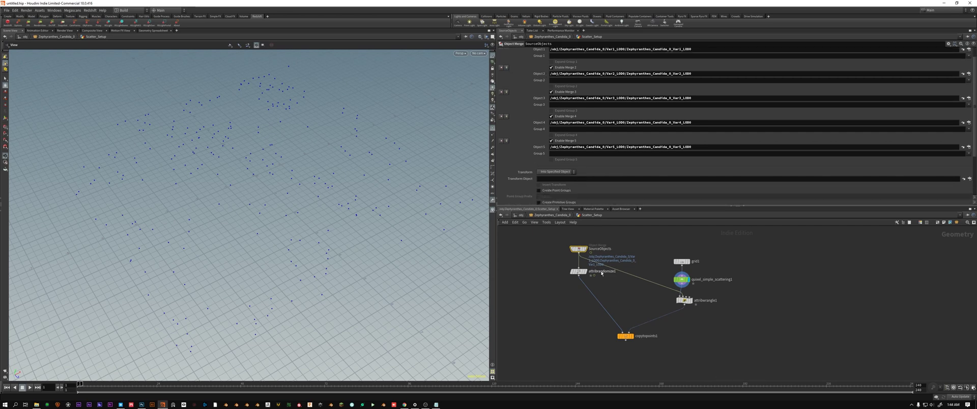
mouse_move(585, 251)
middle_drag(585, 251, 614, 249)
middle_drag(624, 223, 625, 225)
click(684, 301)
click(552, 83)
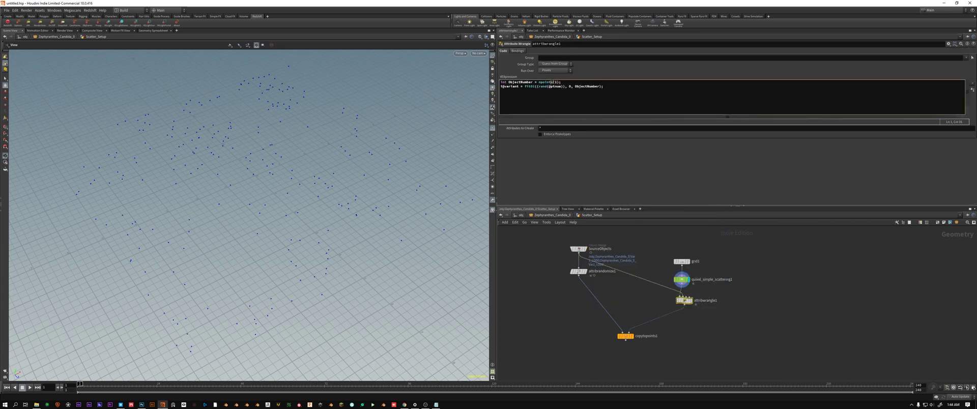
drag(553, 82, 555, 83)
click(558, 83)
drag(501, 87, 518, 86)
double_click(527, 86)
click(538, 86)
click(540, 87)
double_click(540, 86)
mouse_move(549, 87)
mouse_down()
mouse_move(527, 87)
mouse_move(601, 87)
mouse_move(562, 87)
mouse_up()
click(559, 87)
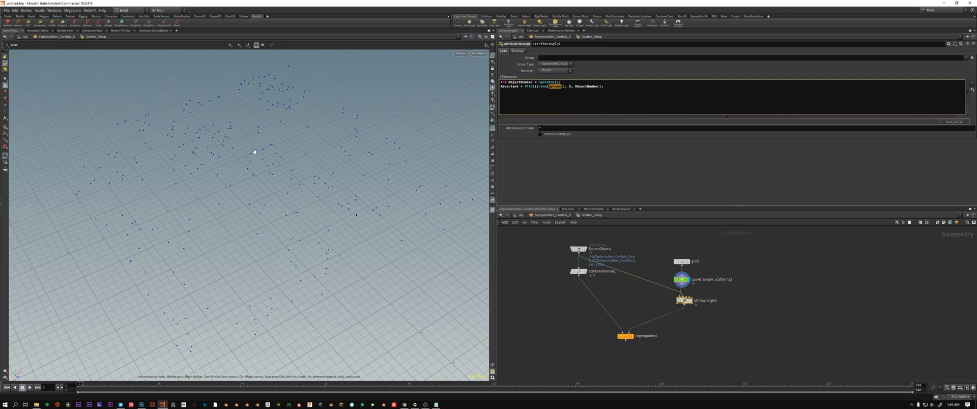
click(568, 87)
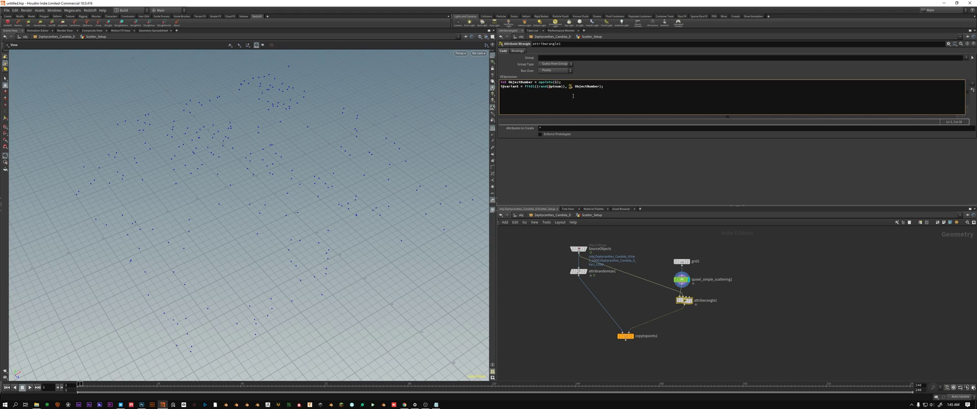
drag(575, 87, 604, 87)
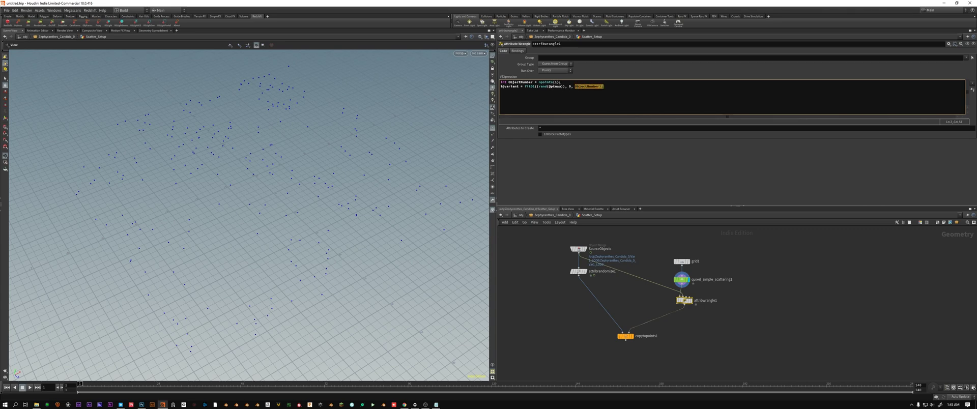
click(608, 92)
Display the Copy to Points result and inspect the scattered plant variants from several angles
middle_drag(619, 295, 606, 262)
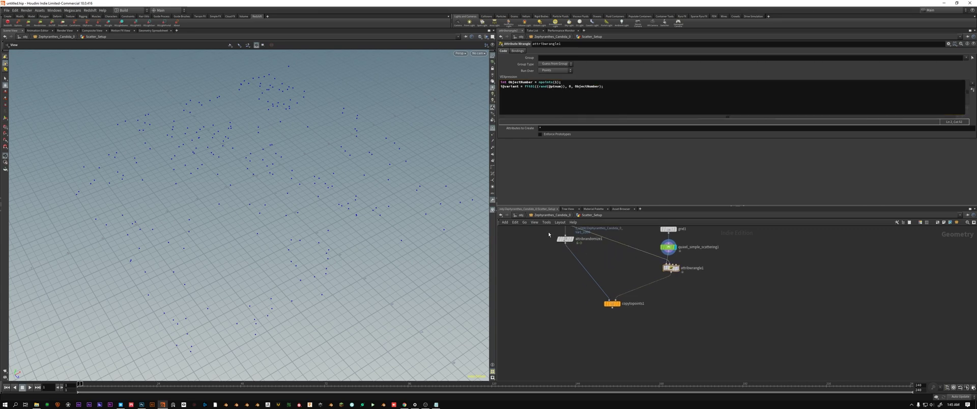
middle_drag(548, 231, 551, 251)
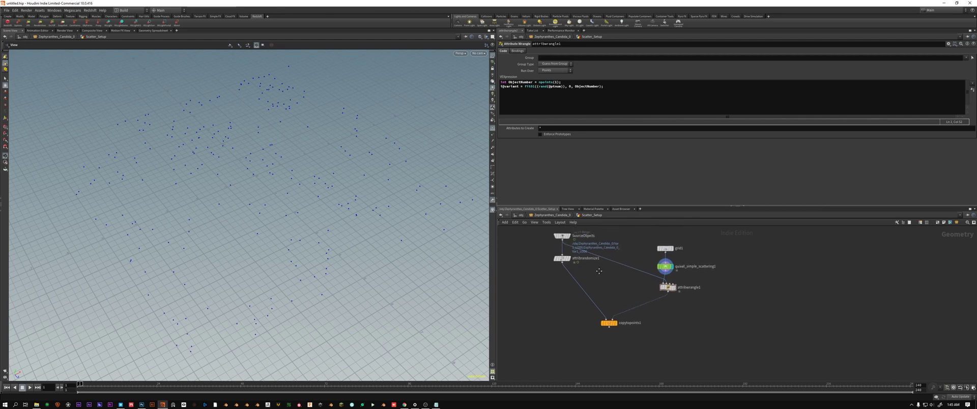
click(561, 262)
click(607, 327)
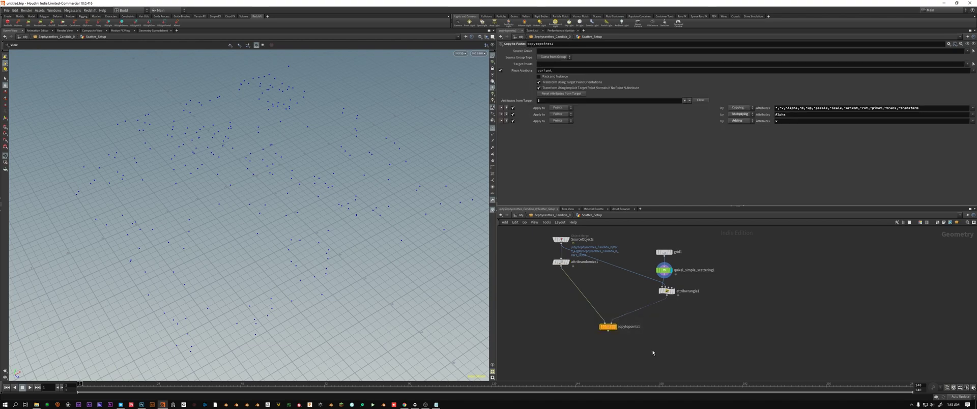
click(614, 326)
scroll(249, 178, up, 10)
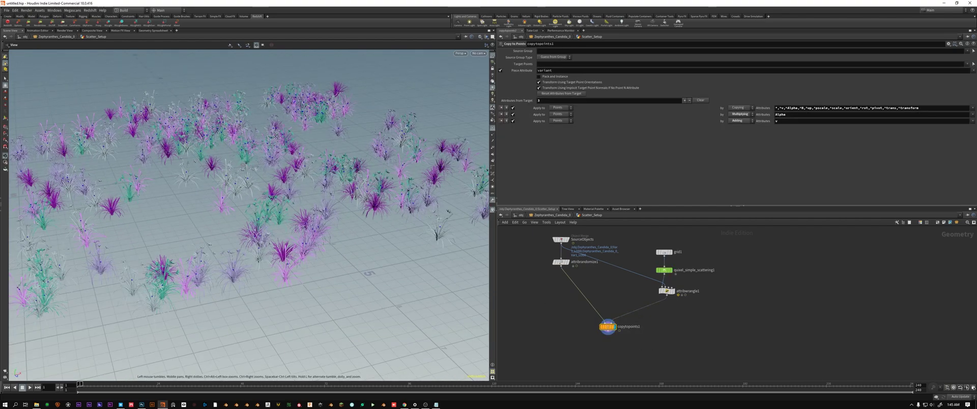
drag(285, 178, 252, 176)
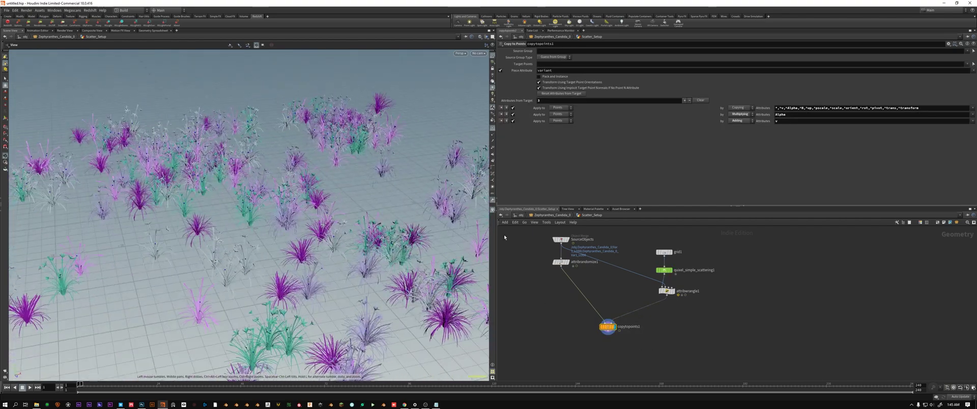
drag(134, 112, 182, 124)
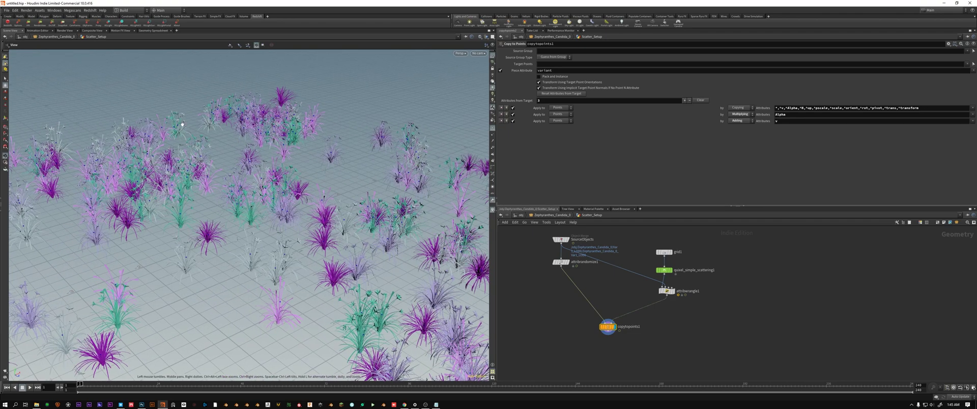
scroll(278, 206, down, 10)
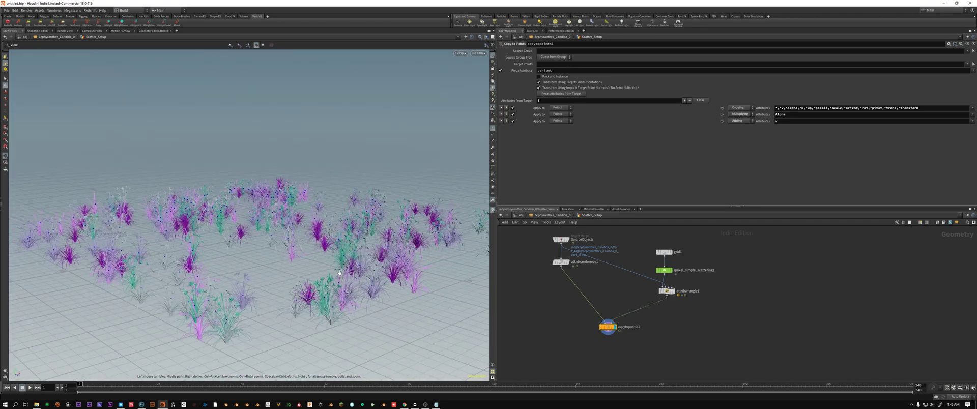
drag(340, 273, 370, 270)
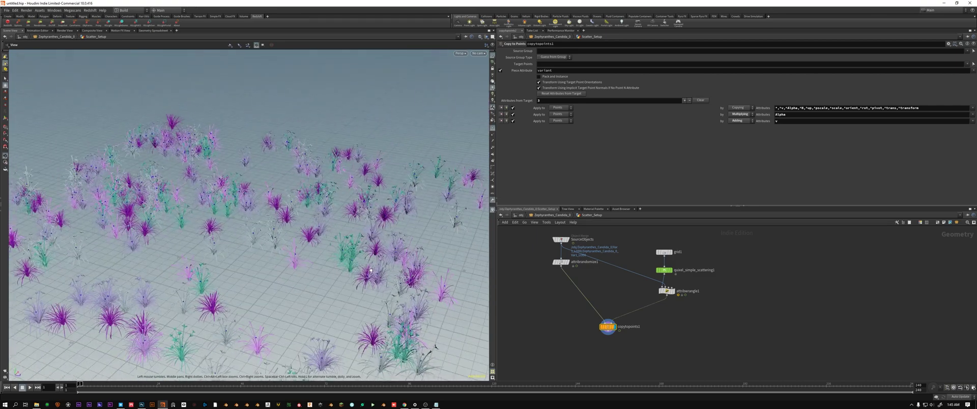
scroll(371, 271, down, 5)
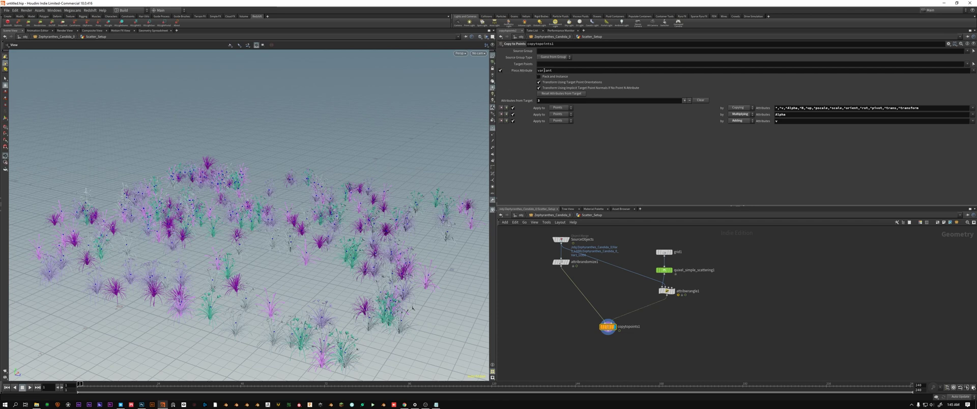
Copy the attribute name variant from the wrangle code into the Copy to Points Piece Attribute and enable Pack and Instance
click(667, 291)
double_click(512, 86)
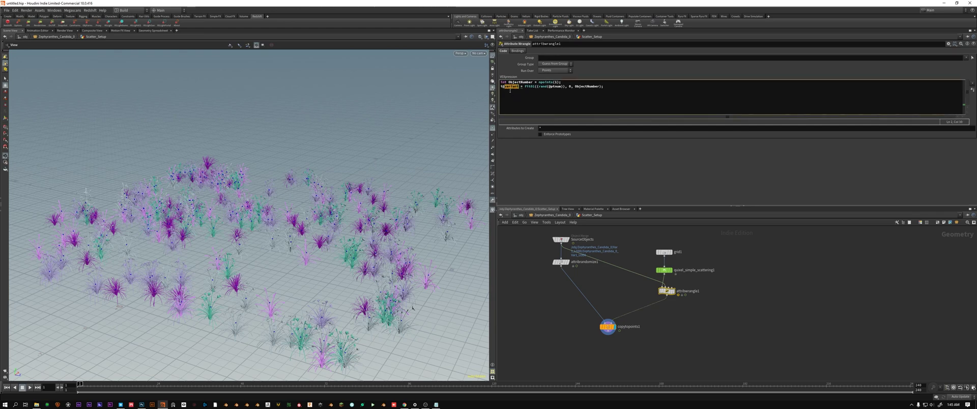
key(ctrl+c)
click(607, 327)
click(544, 70)
key(ctrl+v)
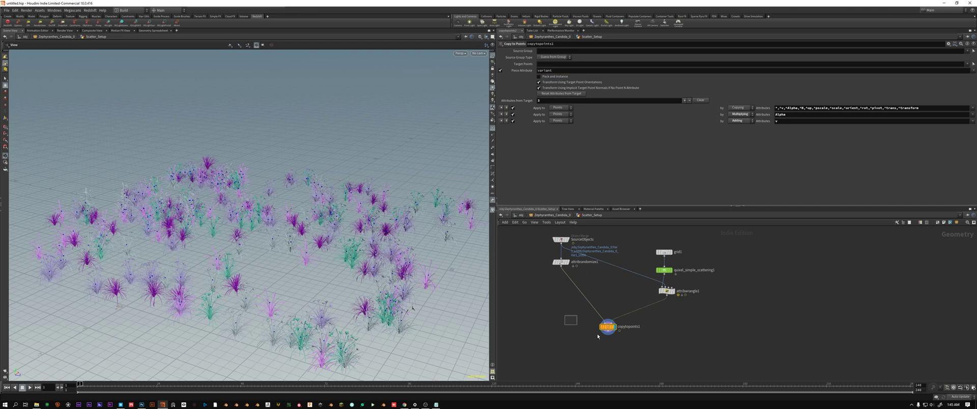
click(546, 77)
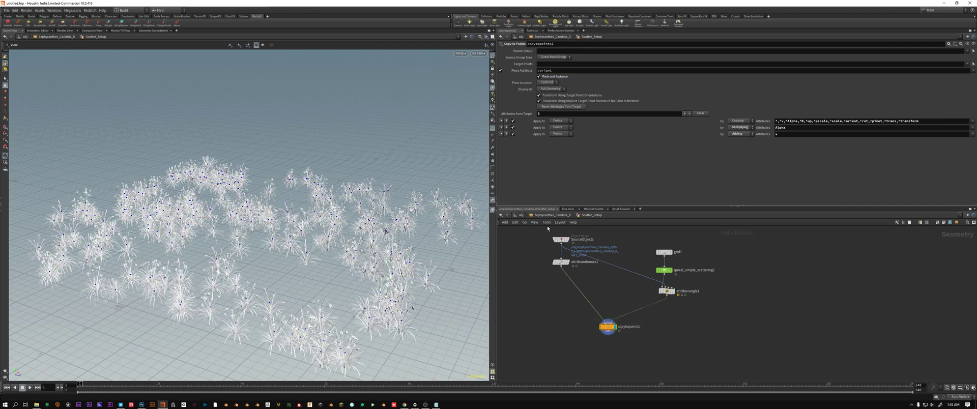
Enable Instance SOP Level Packed Primitives in the Redshift instancing settings of the Scatter_Setup object, one level up
click(545, 216)
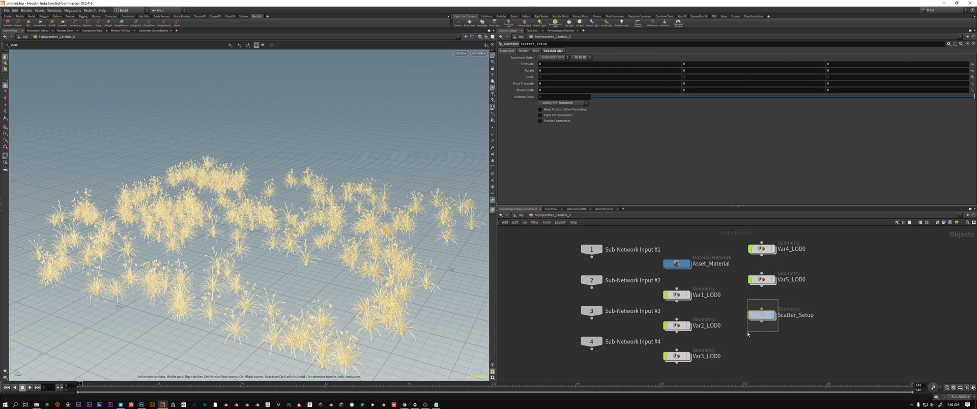
click(552, 51)
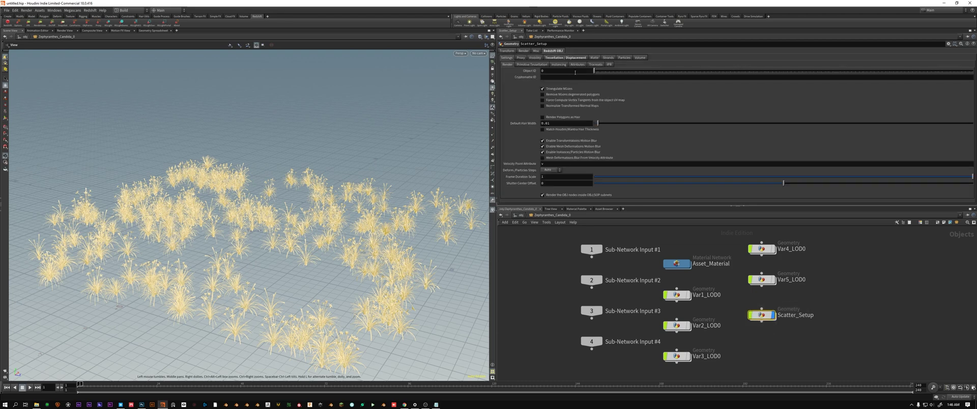
click(558, 65)
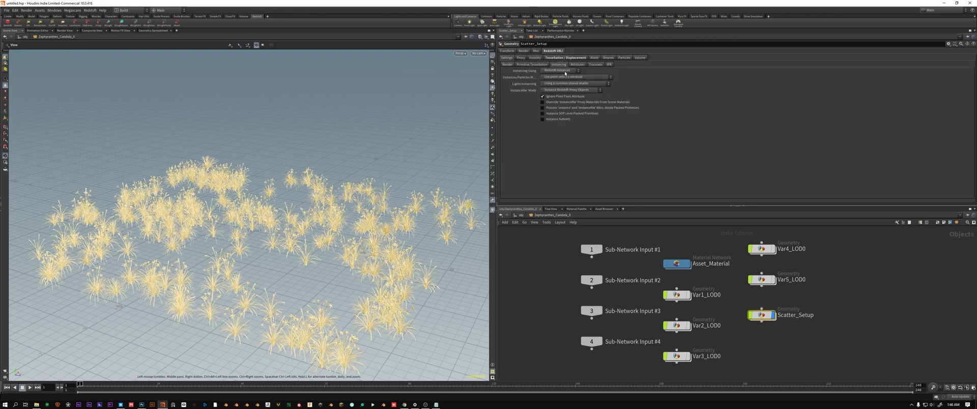
click(543, 113)
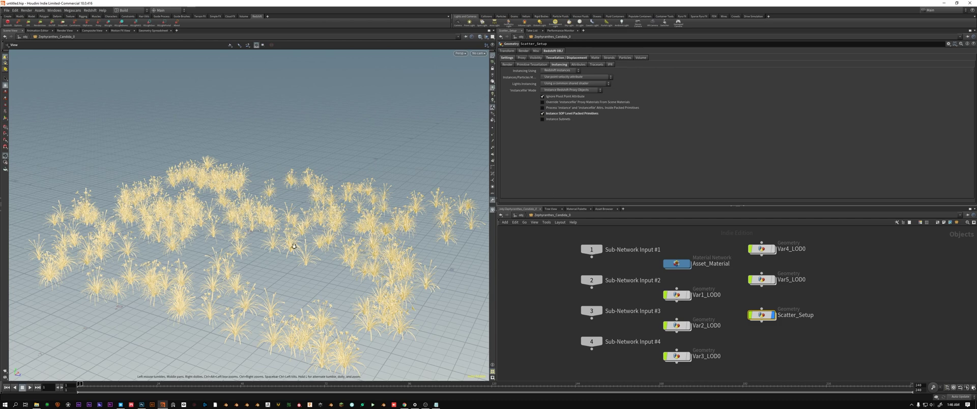
right_drag(293, 247, 293, 222)
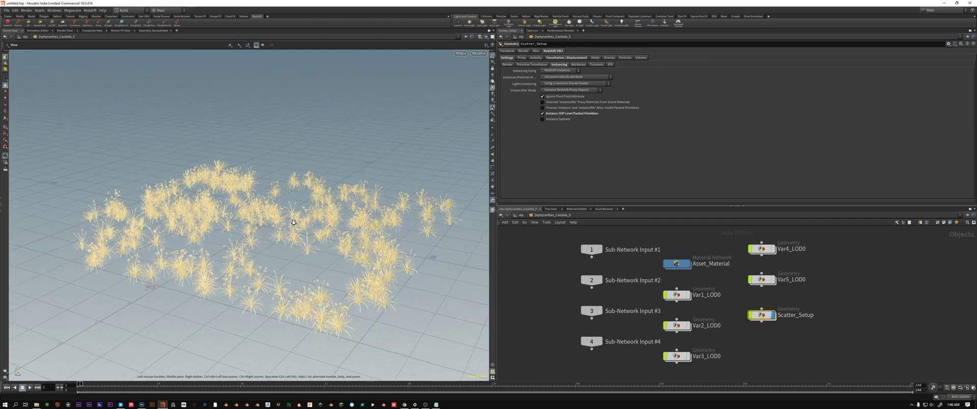
Raise the Force Total Count of the quixel_simple_scattering1 node inside Scatter_Setup to about 38,600 points
double_click(763, 315)
click(663, 270)
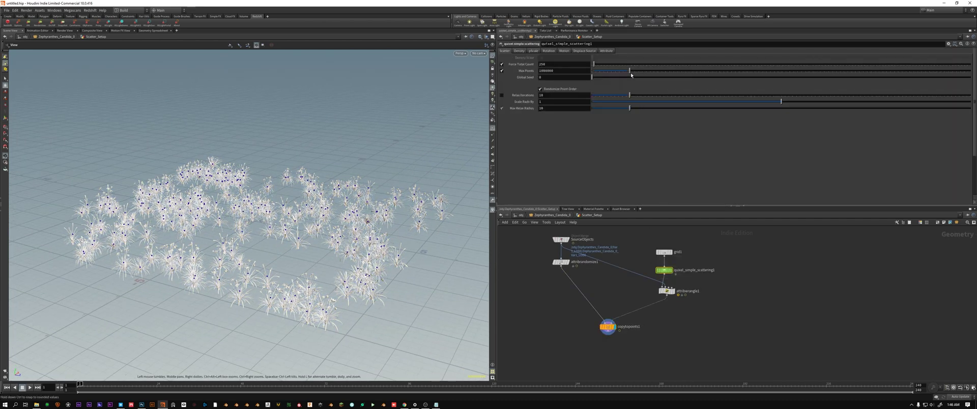
mouse_move(630, 70)
mouse_down()
mouse_move(752, 76)
mouse_move(630, 77)
mouse_up()
drag(594, 64, 884, 61)
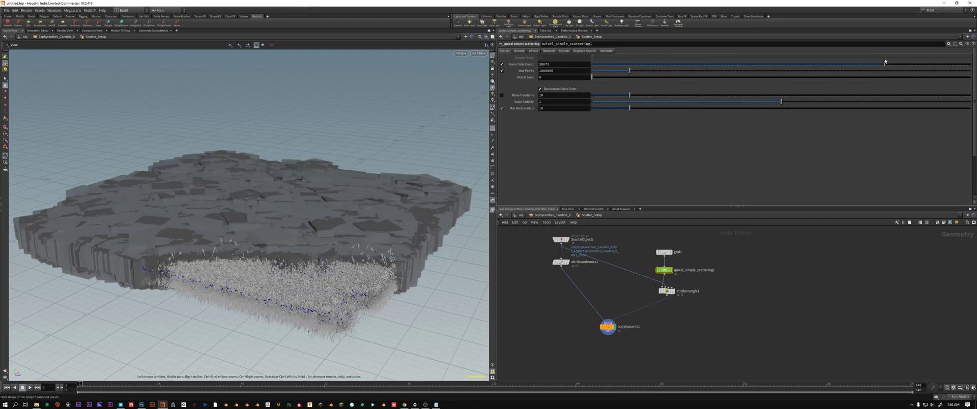
drag(283, 233, 404, 224)
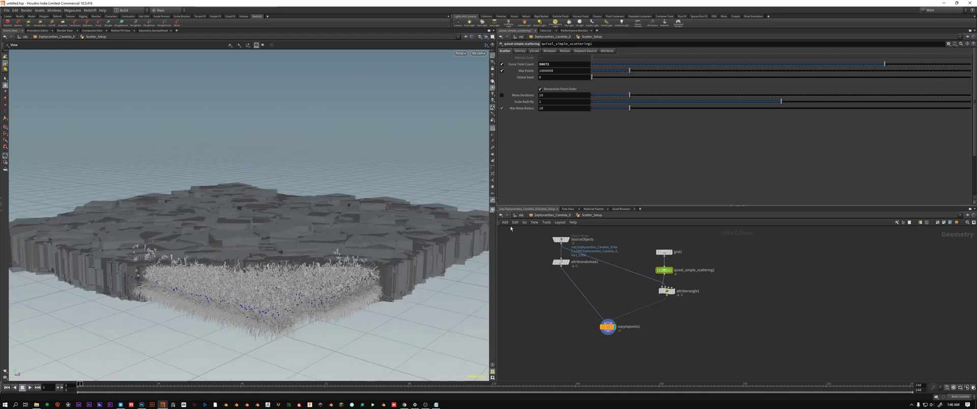
Add a Redshift dome light at the object level beside the Zephyranthes_Candida_0 subnetwork
click(520, 214)
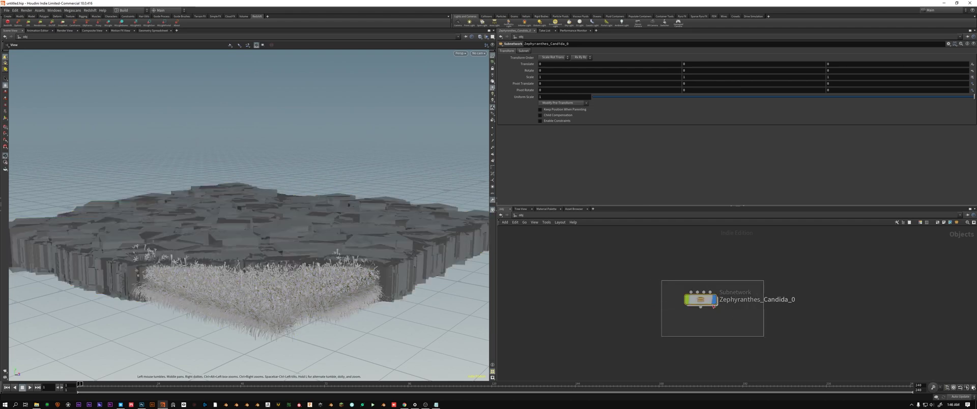
drag(700, 300, 653, 306)
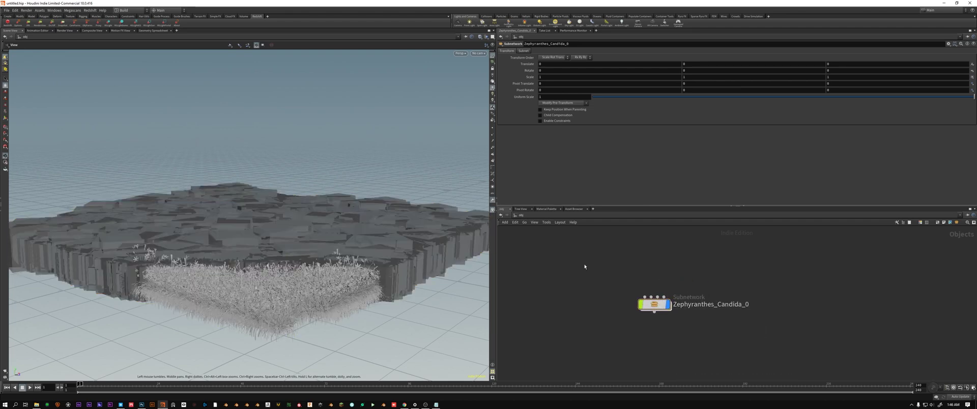
click(119, 25)
drag(653, 305, 733, 276)
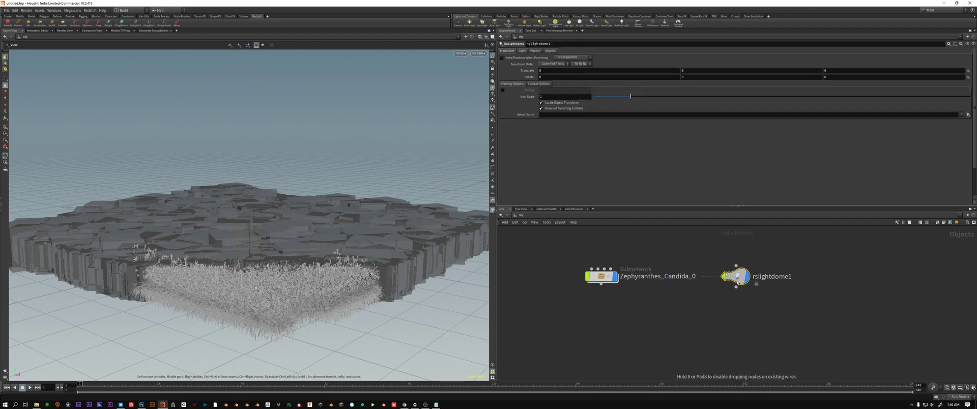
drag(783, 251, 682, 330)
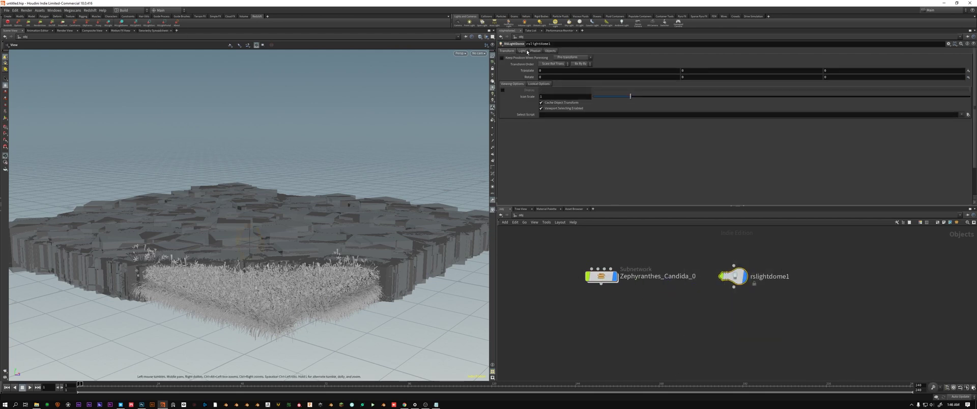
Load the cape_hill HDR image from the HDRI folder as the dome light's Dome Map
click(521, 51)
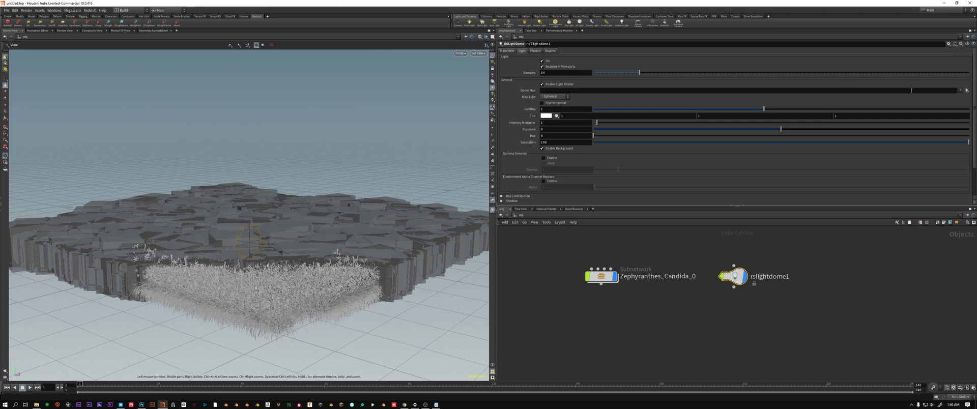
click(959, 91)
key(Escape)
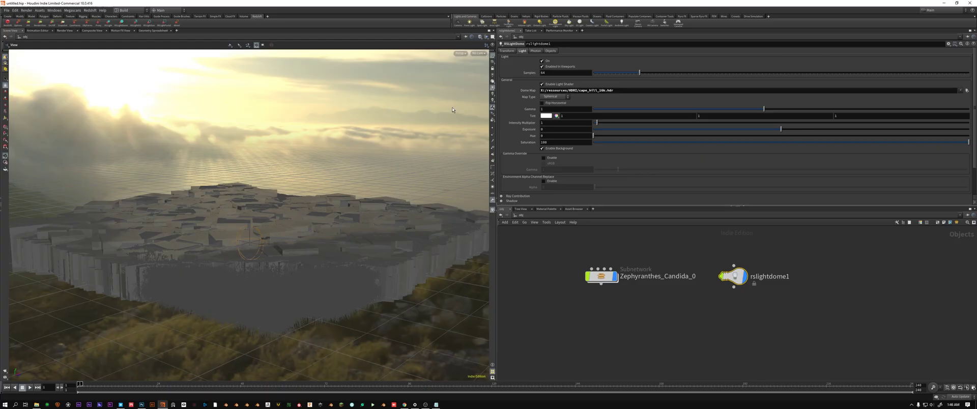
Start a progressive render of the scattered plants in the Redshift Render View
mouse_move(328, 188)
mouse_down()
mouse_move(314, 181)
mouse_move(313, 193)
mouse_move(327, 182)
mouse_up()
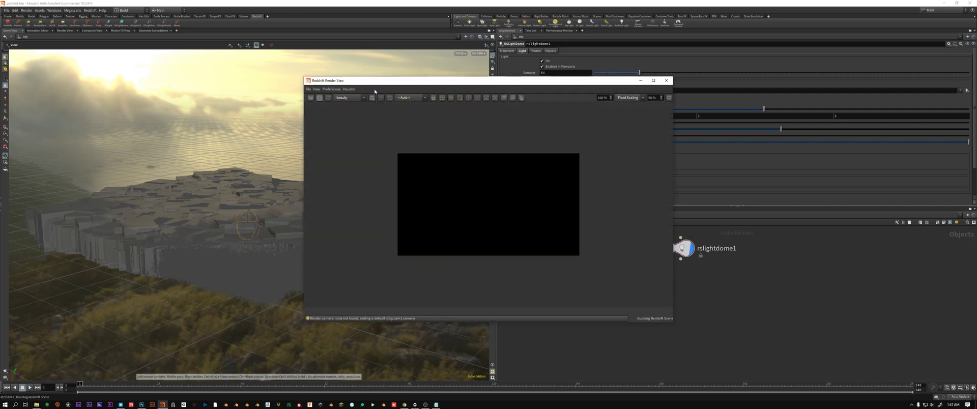
drag(470, 80, 294, 76)
scroll(300, 155, up, 5)
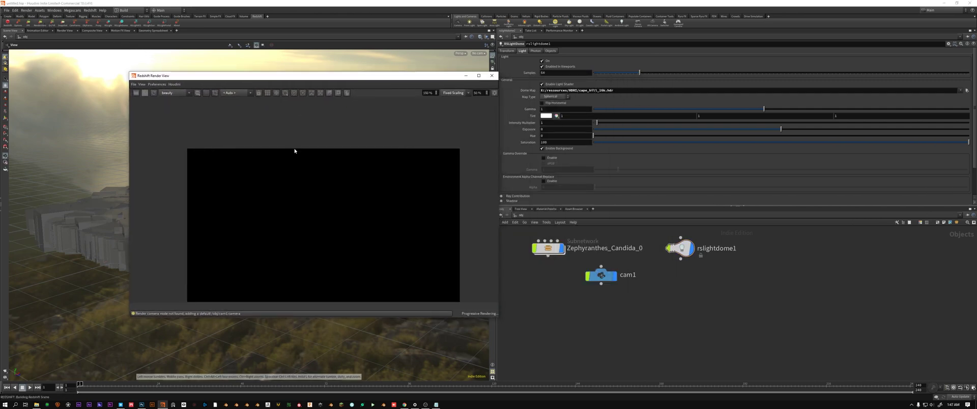
scroll(311, 161, down, 3)
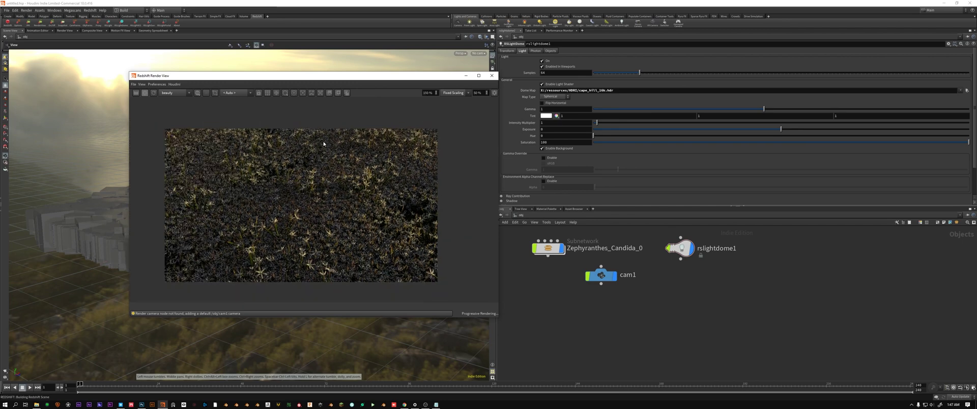
drag(359, 78, 380, 70)
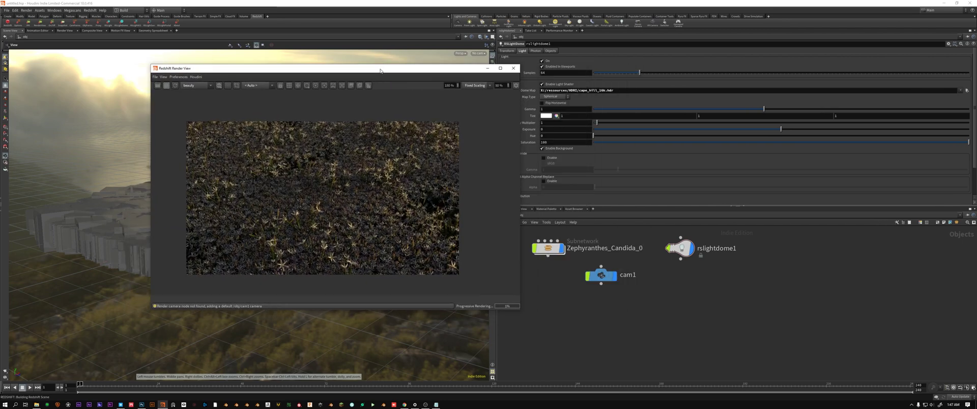
Look through cam1 and reframe it to show the whole plant patch, keeping the Render View clear of the viewport
click(478, 53)
click(482, 80)
drag(315, 68, 751, 34)
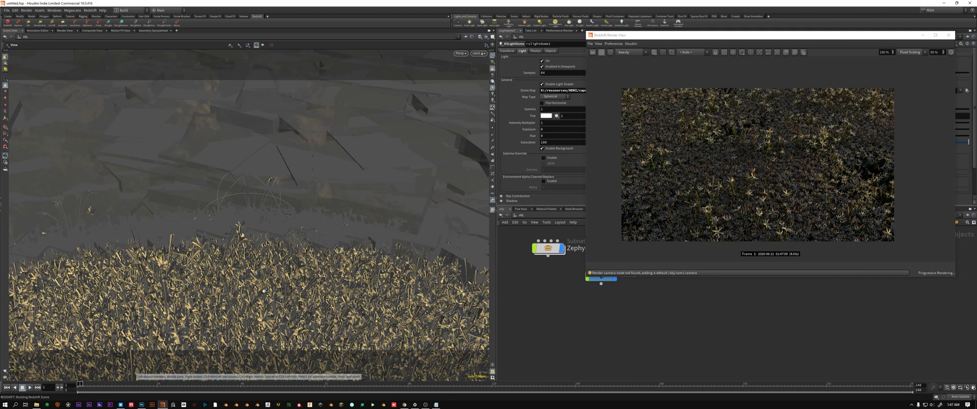
drag(318, 180, 311, 211)
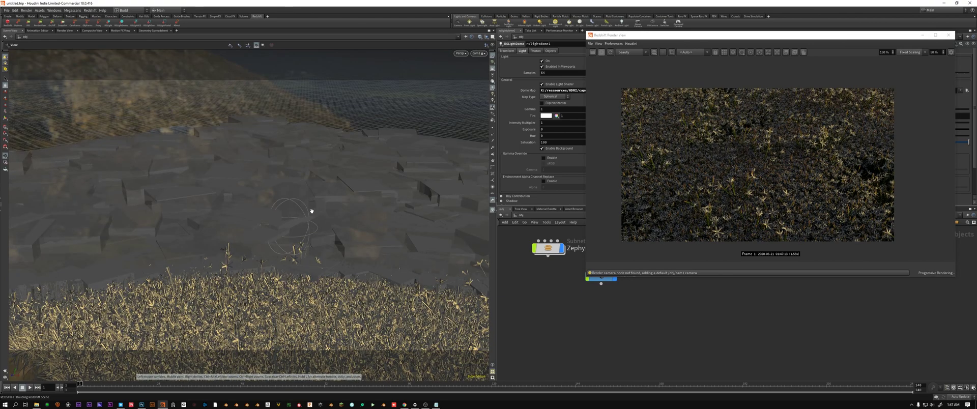
drag(285, 275, 327, 244)
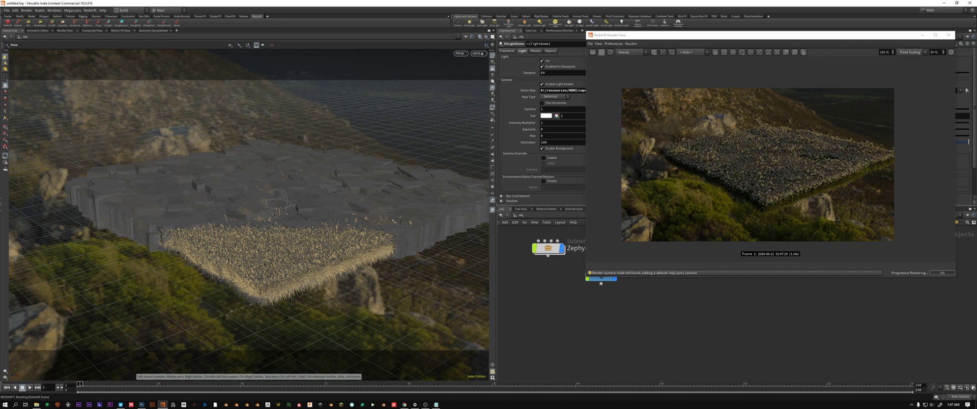
middle_drag(342, 220, 317, 227)
Disable the dome light's background and inspect the rendered plants up close
drag(726, 40, 255, 101)
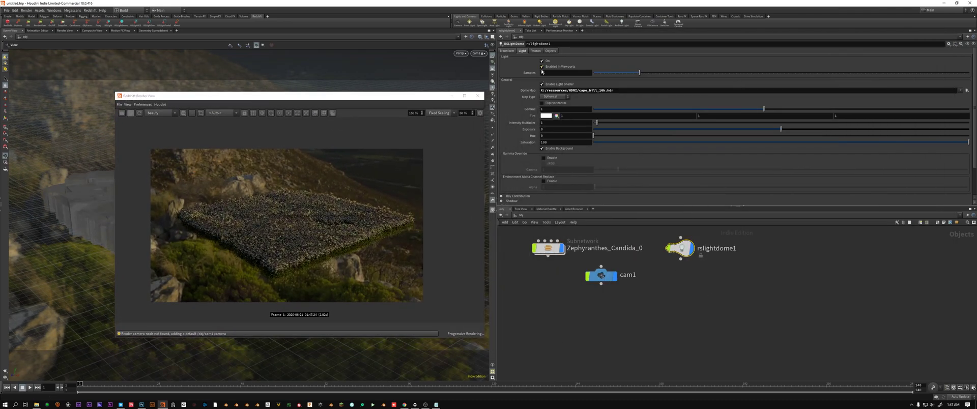
click(542, 148)
scroll(326, 238, up, 3)
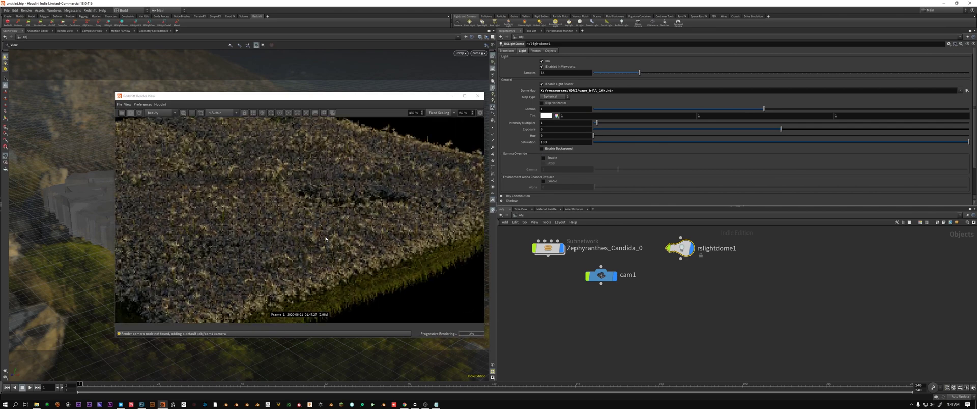